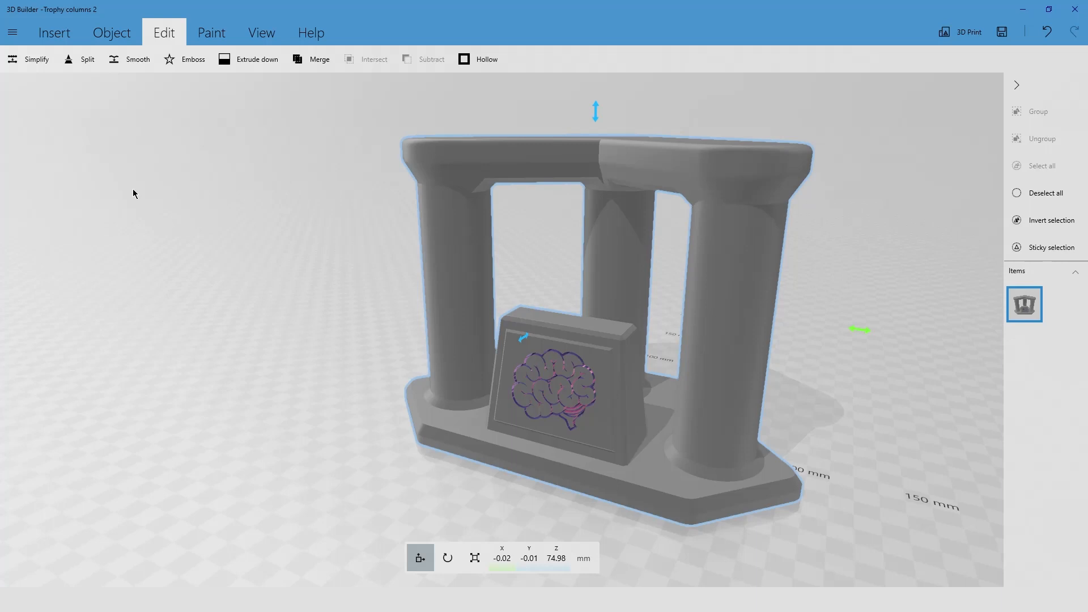
Start editing the material of the whole trophy model and use the Realistic material type.
{"action": "left_click", "coordinate": [204, 29]}
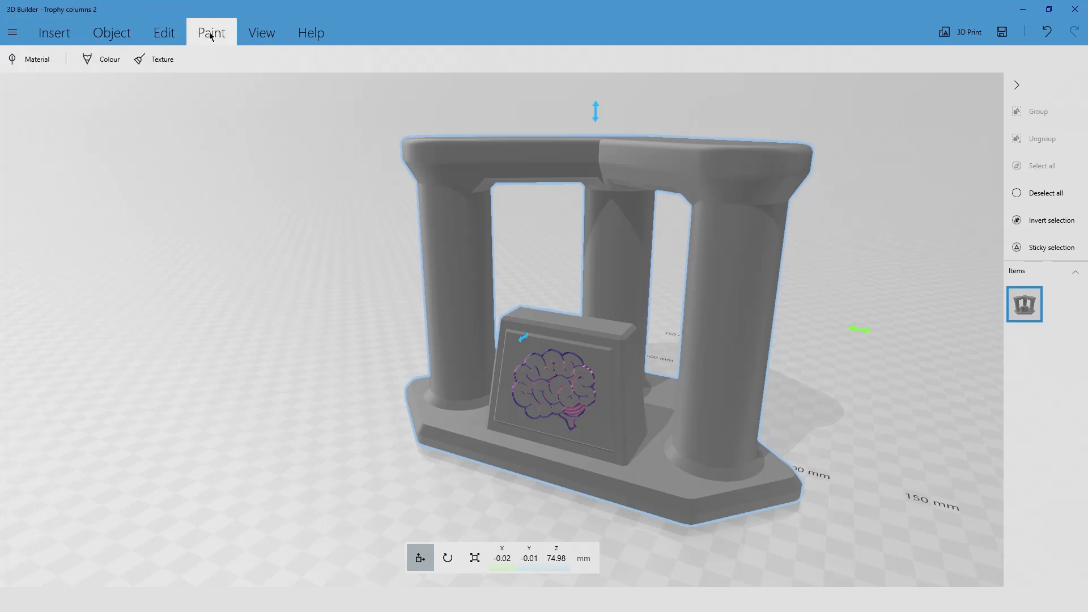
{"action": "left_click", "coordinate": [36, 62]}
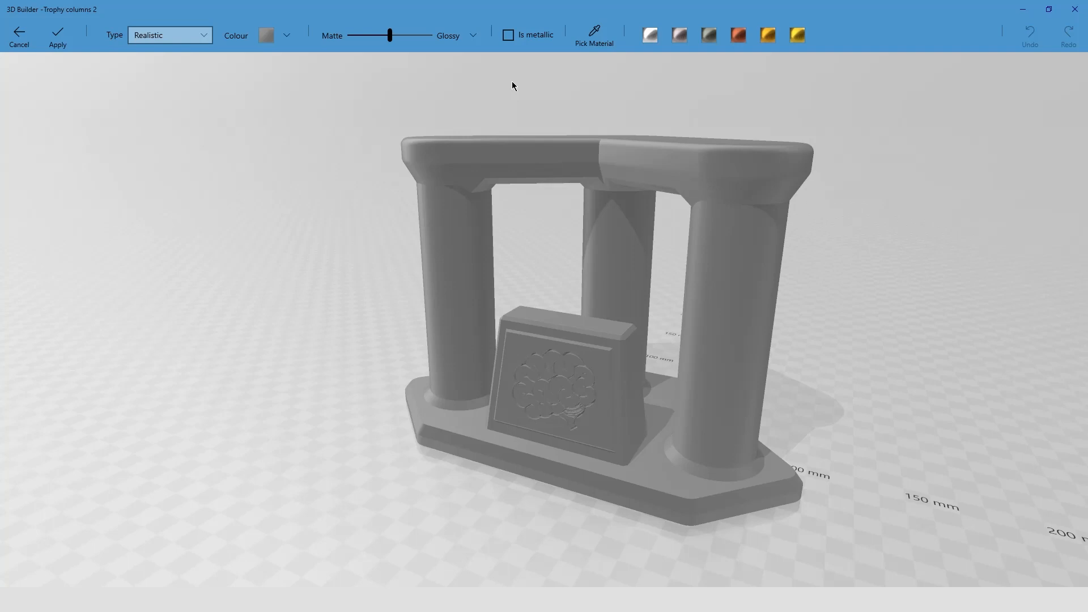
{"action": "left_click", "coordinate": [149, 36]}
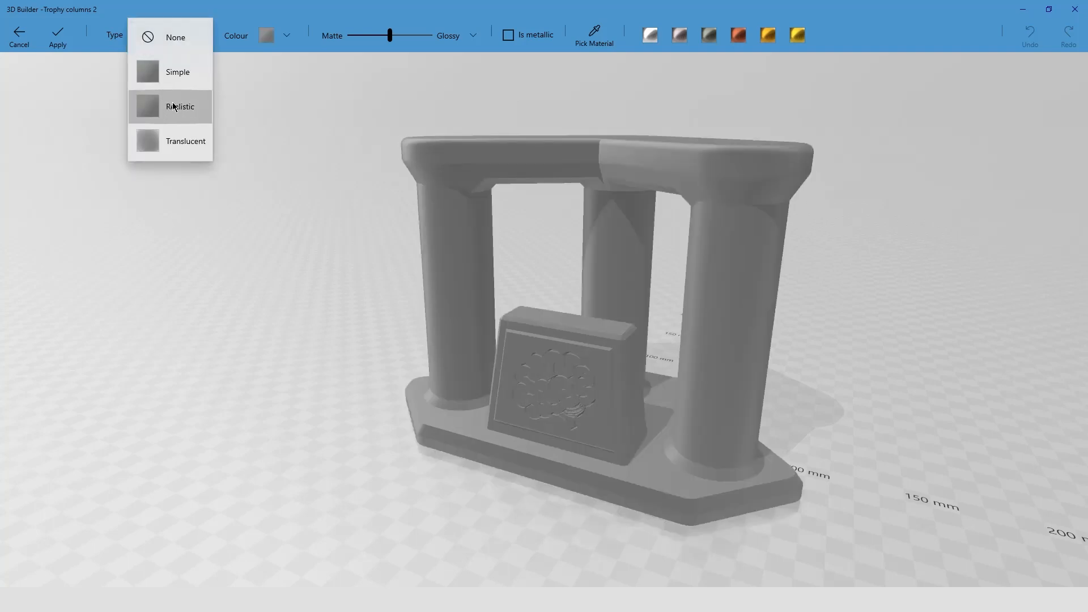
{"action": "left_click", "coordinate": [193, 115]}
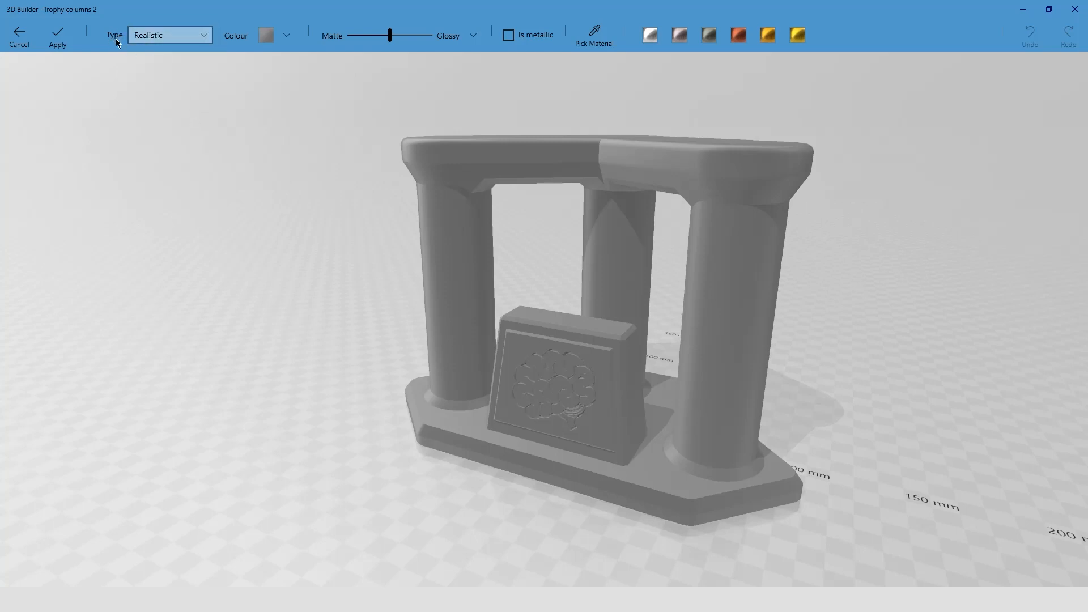
{"action": "left_click", "coordinate": [287, 36]}
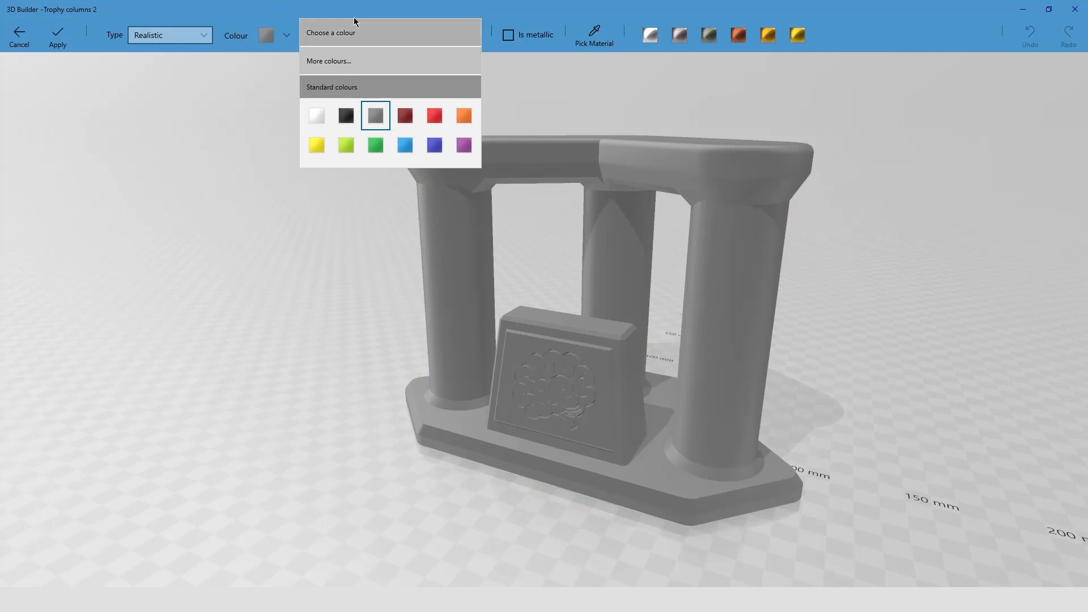
{"action": "left_click", "coordinate": [287, 36]}
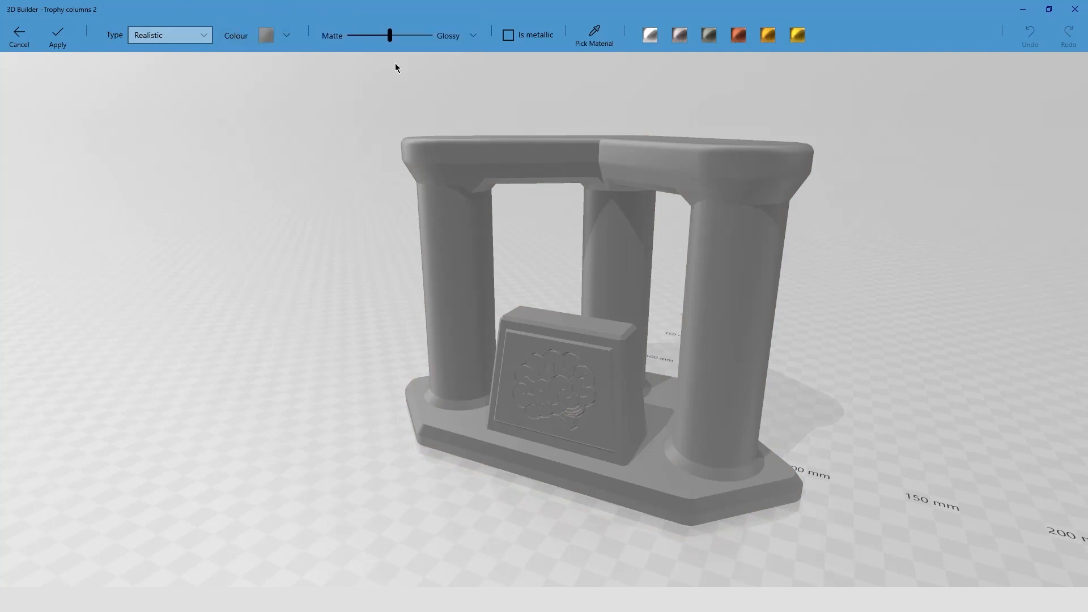
Raise the material's glossiness to about three quarters of the way towards Glossy and make it metallic.
{"action": "left_click", "coordinate": [391, 36]}
{"action": "left_click_drag", "start_coordinate": [391, 36], "coordinate": [414, 38]}
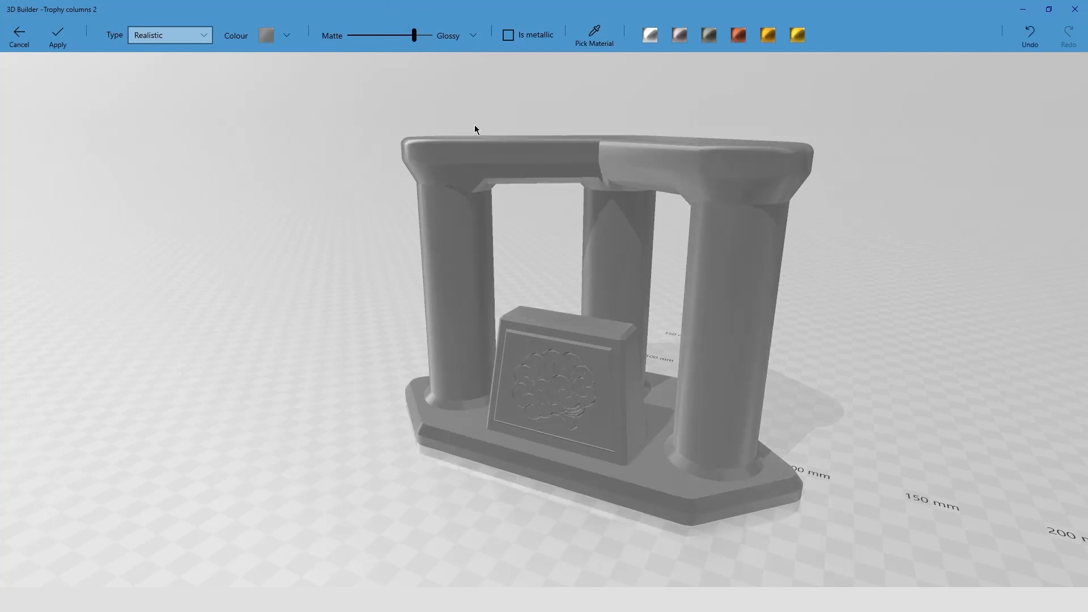
{"action": "left_click", "coordinate": [509, 35]}
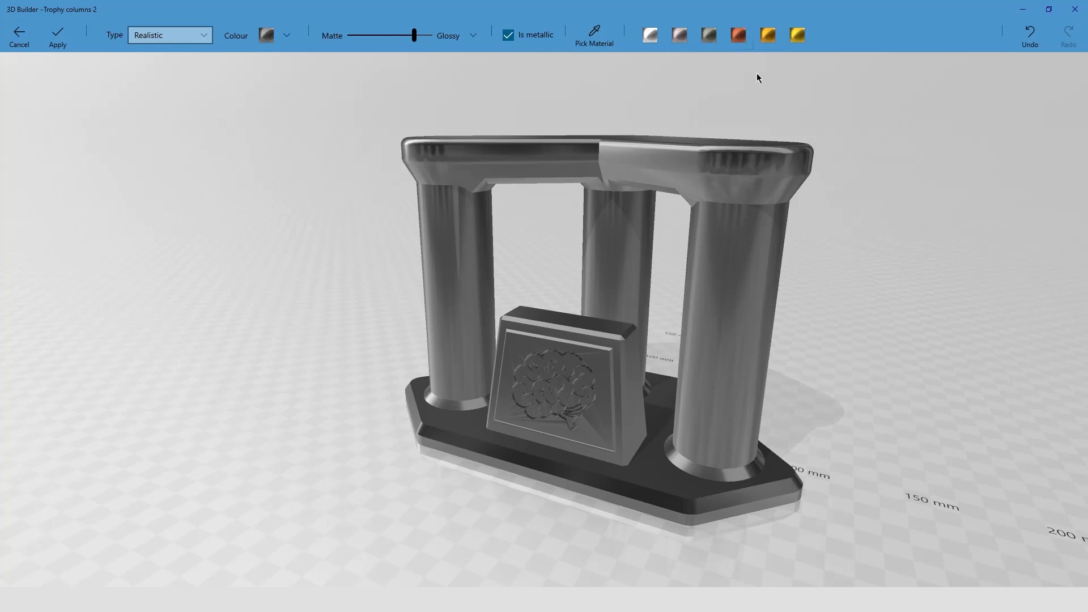
Give the whole trophy the orange-gold metallic preset material and apply it.
{"action": "left_click", "coordinate": [789, 40]}
{"action": "left_click", "coordinate": [779, 36]}
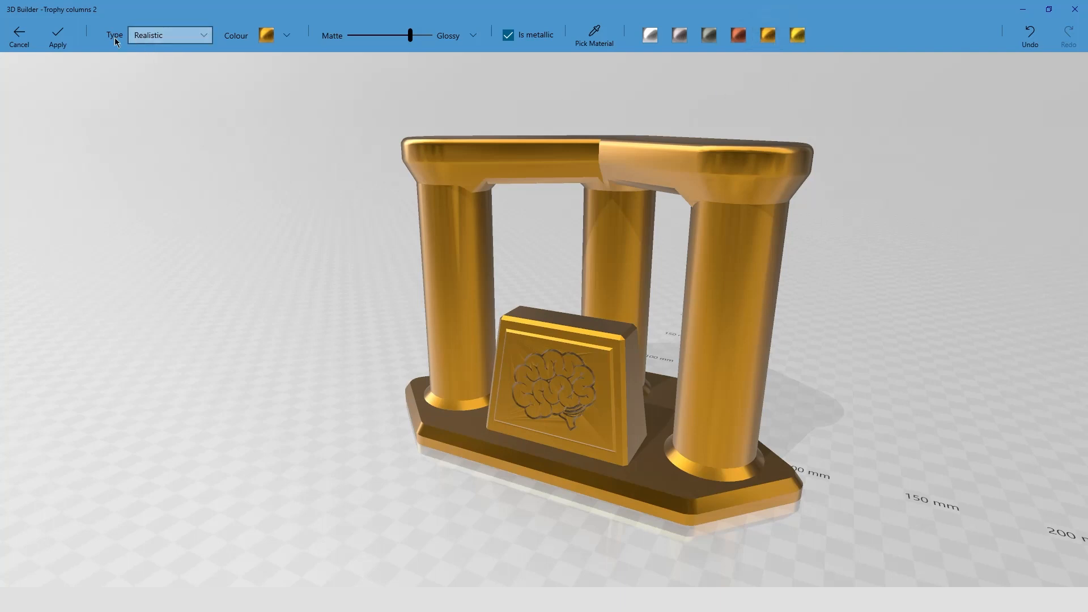
{"action": "left_click", "coordinate": [58, 36]}
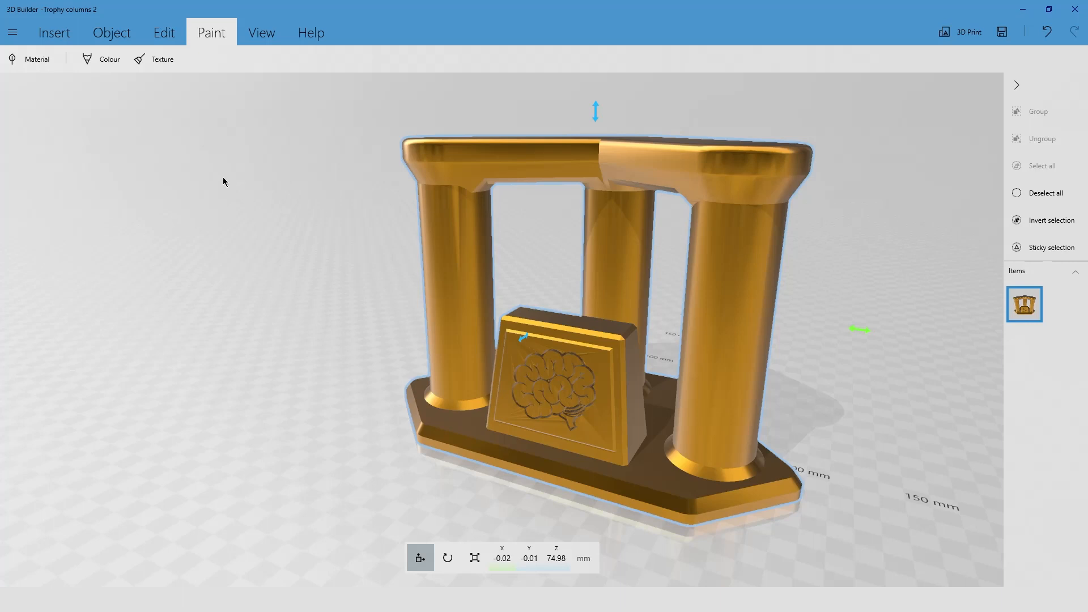
Choose the walnut texture in Brush mode and paint the base's top face, front bevels and front edge faces.
{"action": "left_click", "coordinate": [154, 59]}
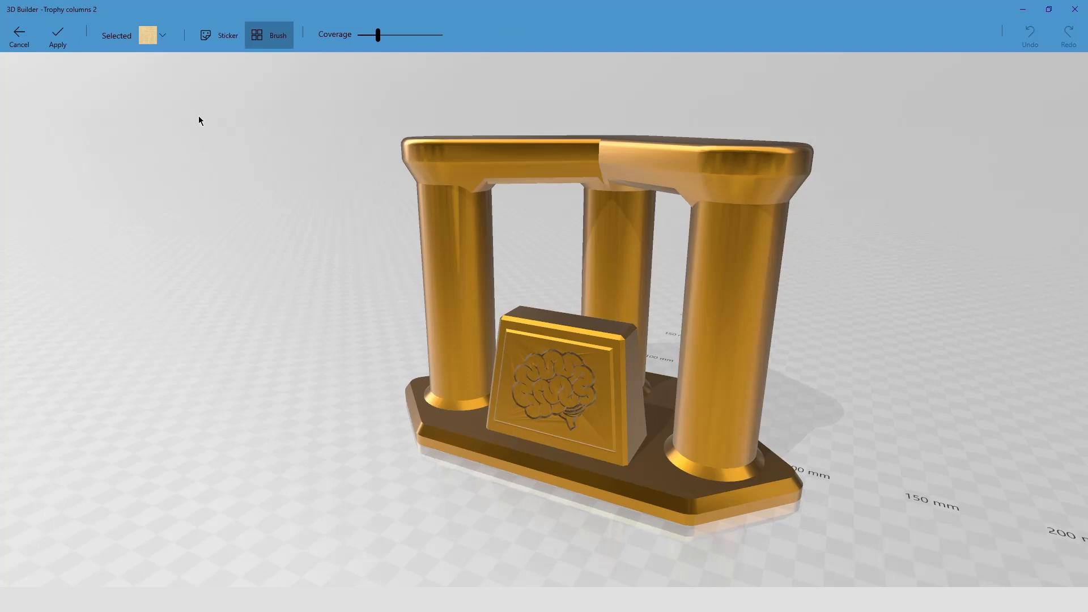
{"action": "left_click", "coordinate": [164, 36]}
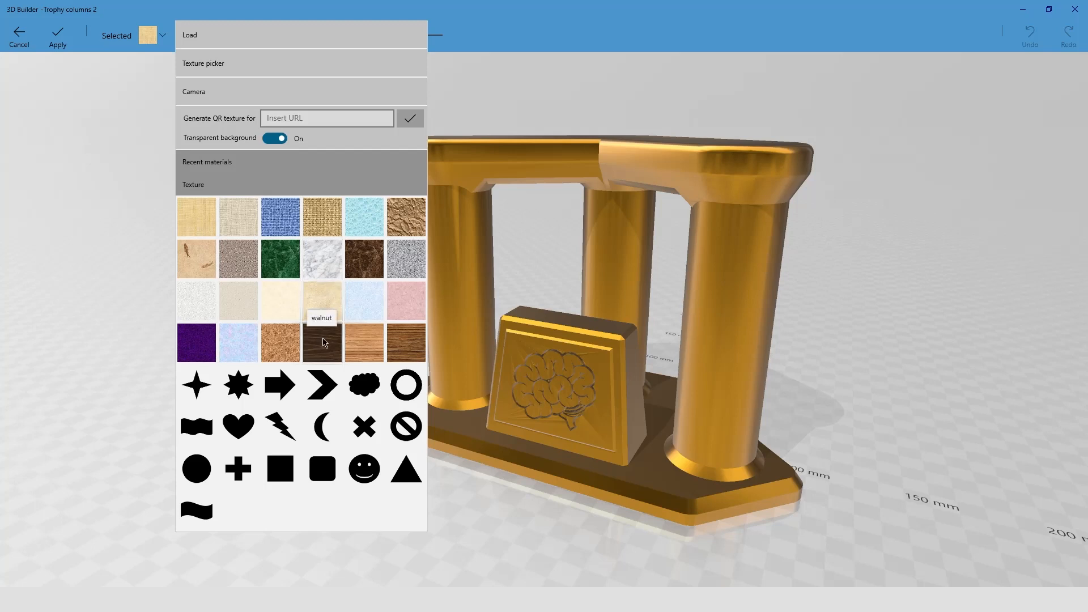
{"action": "left_click", "coordinate": [324, 341]}
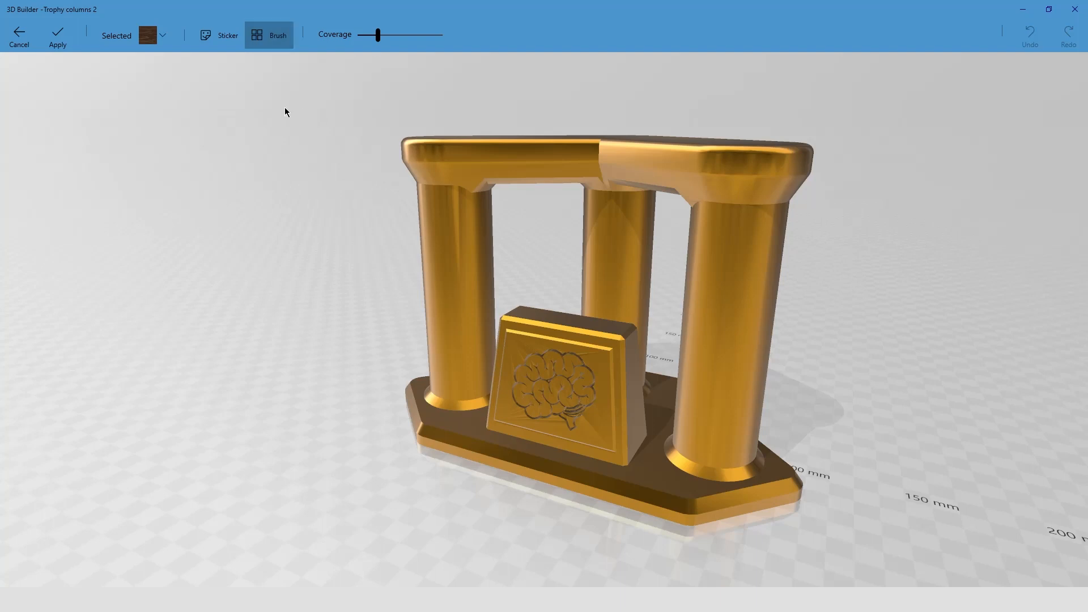
{"action": "left_click", "coordinate": [442, 431]}
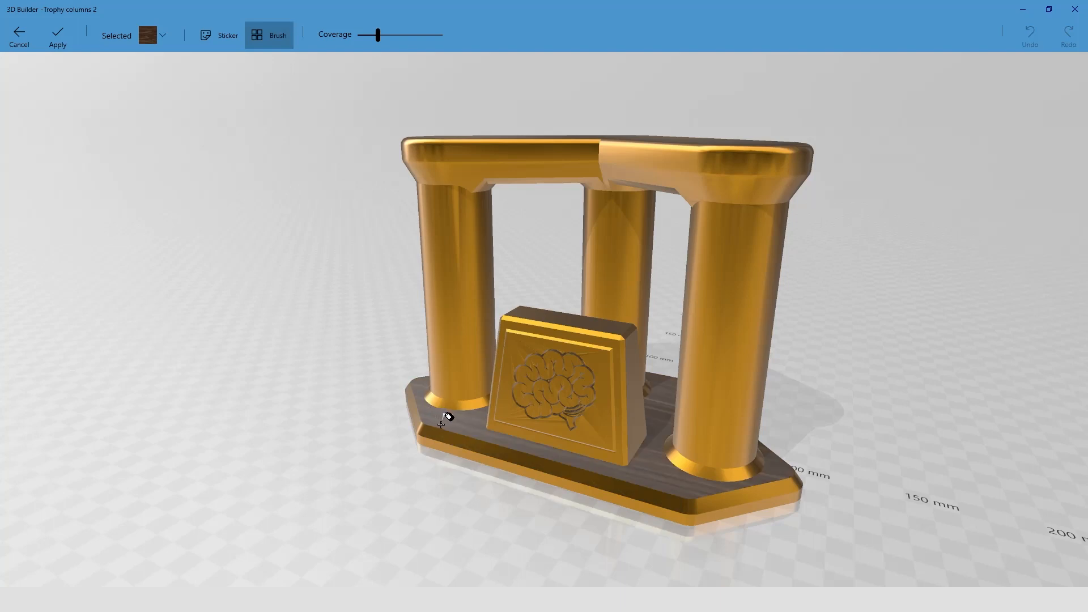
{"action": "left_click", "coordinate": [773, 495]}
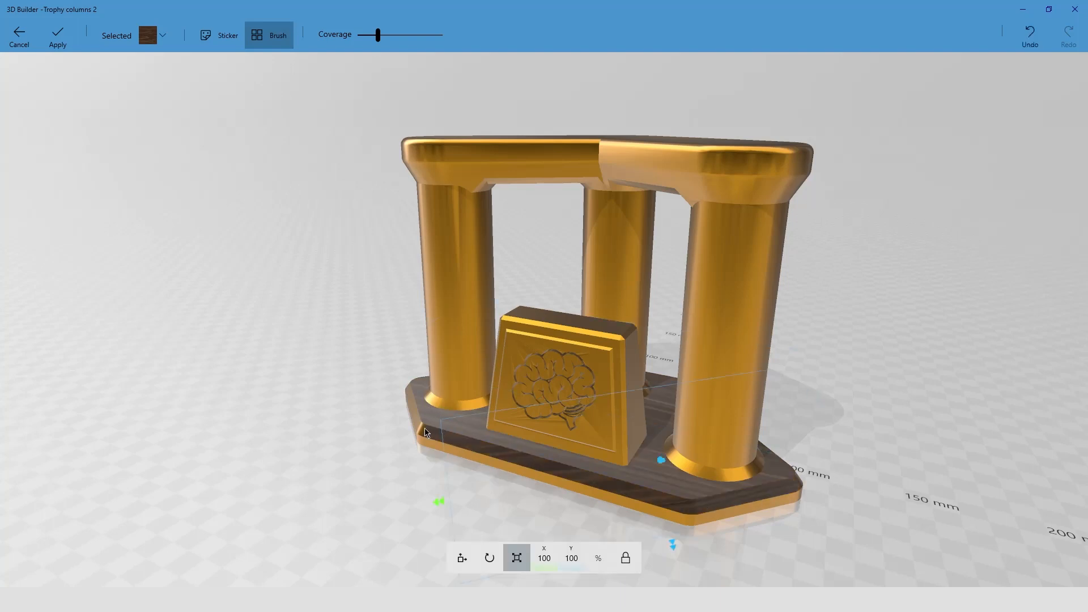
{"action": "left_click_drag", "start_coordinate": [426, 433], "coordinate": [564, 484]}
{"action": "left_click", "coordinate": [627, 503]}
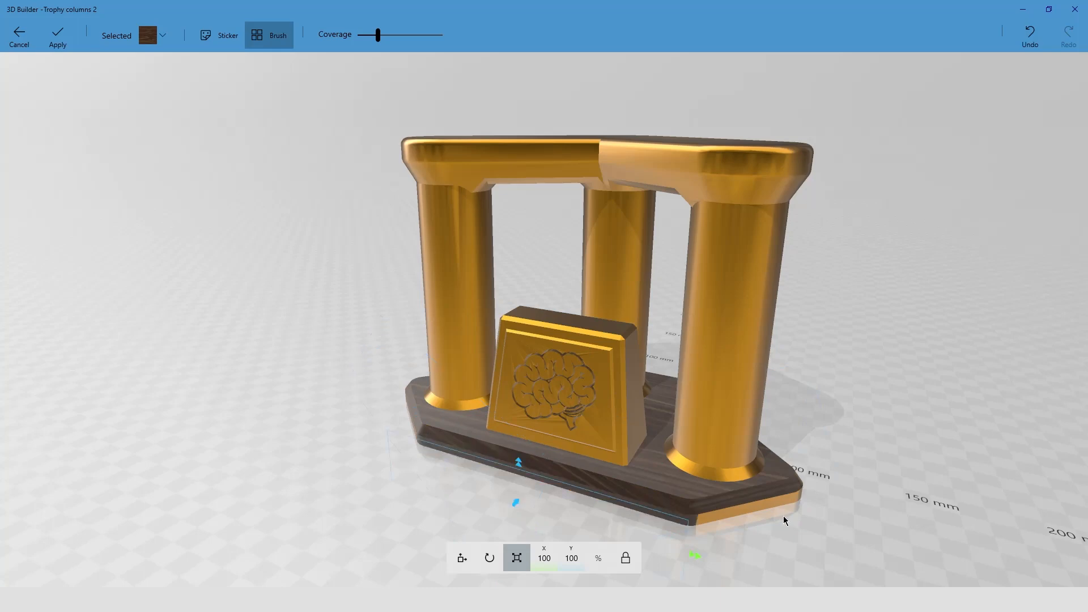
{"action": "left_click", "coordinate": [755, 510]}
Paint the base's side and back faces with the walnut texture.
{"action": "right_click_drag", "start_coordinate": [875, 494], "coordinate": [433, 433]}
{"action": "left_click", "coordinate": [573, 526]}
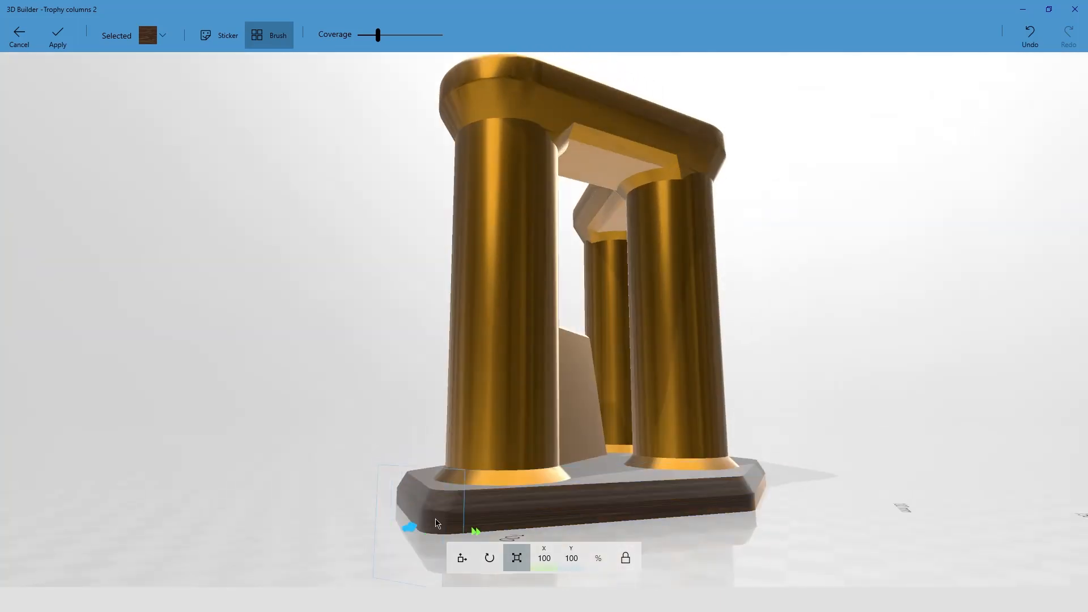
{"action": "right_click_drag", "start_coordinate": [788, 530], "coordinate": [682, 537]}
{"action": "left_click", "coordinate": [683, 536]}
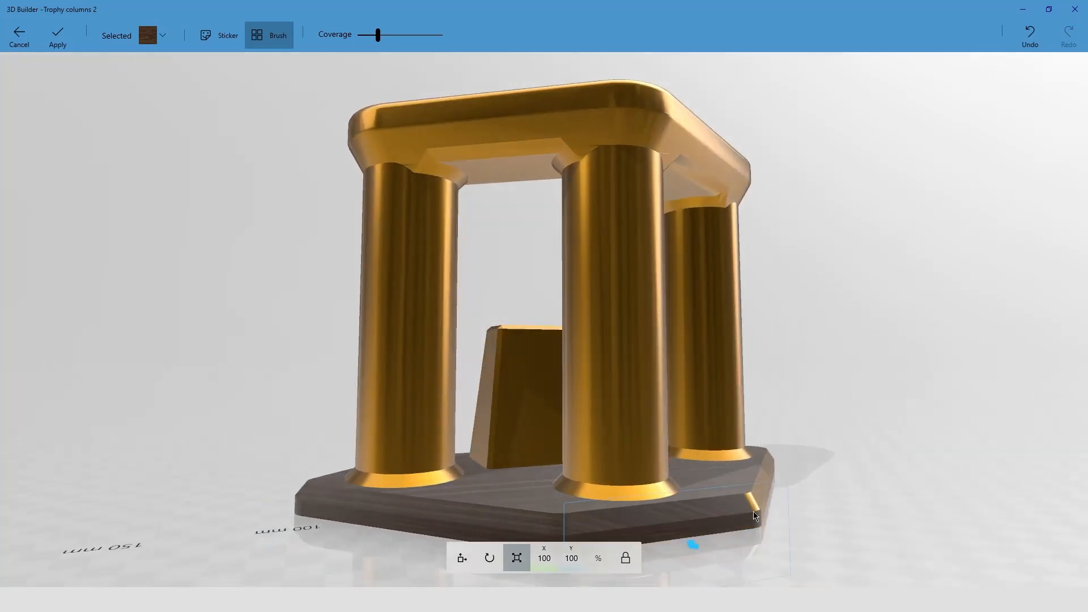
{"action": "left_click", "coordinate": [771, 510]}
{"action": "right_click_drag", "start_coordinate": [771, 510], "coordinate": [588, 560]}
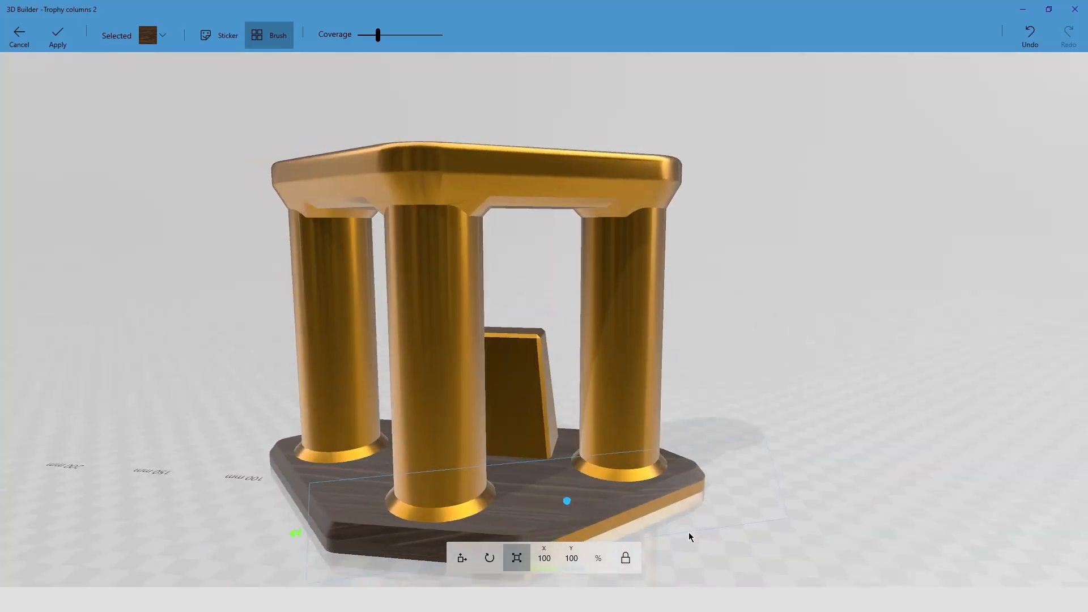
{"action": "left_click", "coordinate": [654, 520]}
Cover the remaining gold edge face and corner at the base's other end with the walnut texture.
{"action": "right_click_drag", "start_coordinate": [773, 513], "coordinate": [470, 506]}
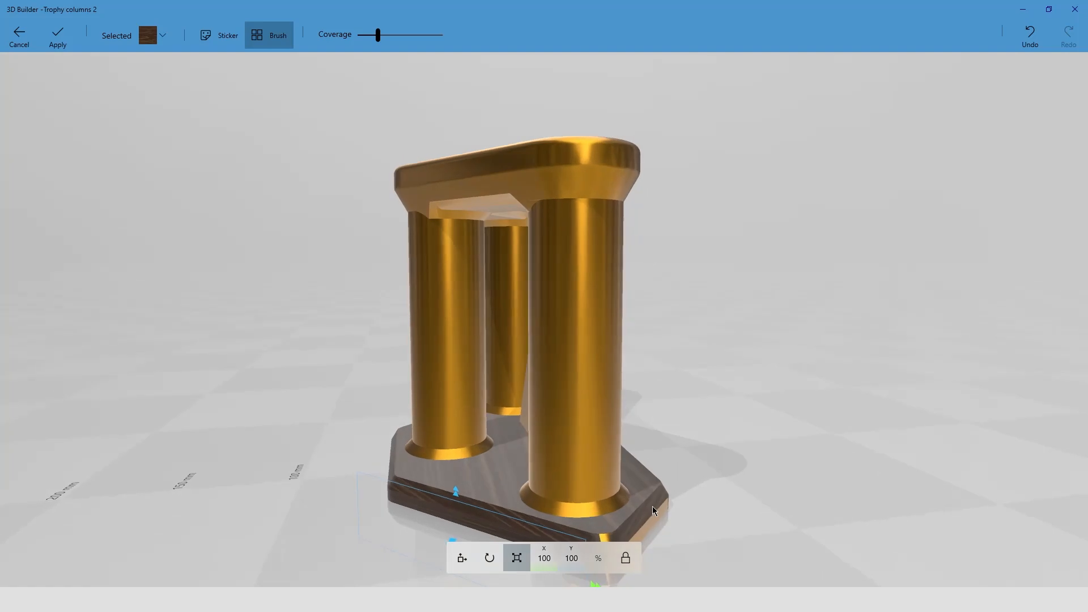
{"action": "scroll", "coordinate": [651, 505], "scroll_direction": "down", "scroll_amount": 5}
{"action": "right_click_drag", "start_coordinate": [692, 495], "coordinate": [423, 508]}
{"action": "scroll", "coordinate": [417, 510], "scroll_direction": "up", "scroll_amount": 5}
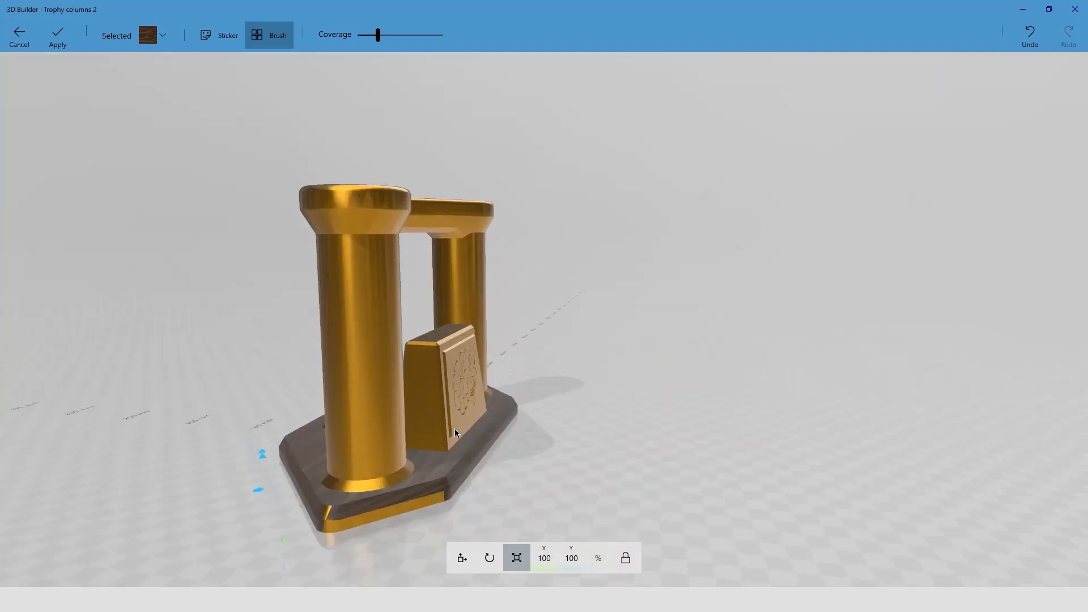
{"action": "left_click", "coordinate": [386, 531]}
{"action": "left_click", "coordinate": [296, 543]}
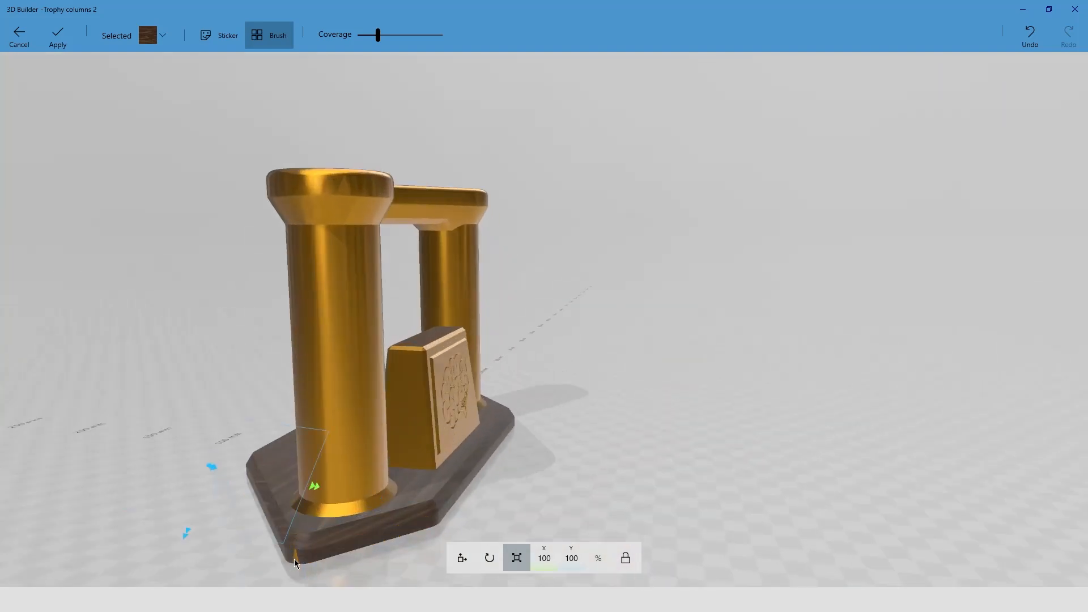
{"action": "right_click_drag", "start_coordinate": [549, 493], "coordinate": [273, 497]}
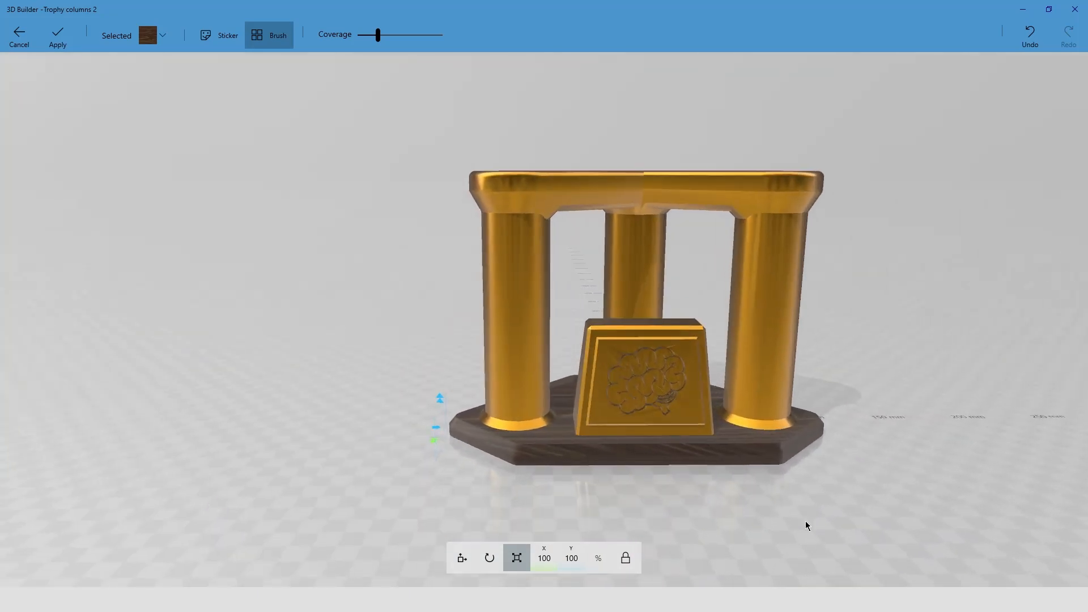
Choose the white marble texture and paint the brain plaque block's top, front frame and adjoining side face.
{"action": "right_click_drag", "start_coordinate": [805, 522], "coordinate": [569, 496]}
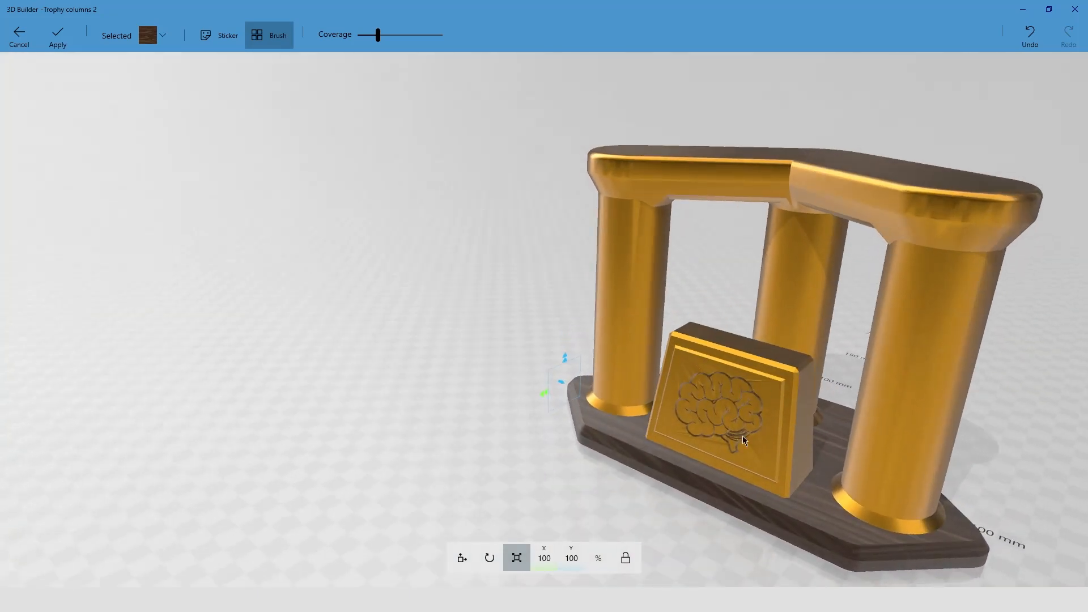
{"action": "left_click", "coordinate": [164, 40]}
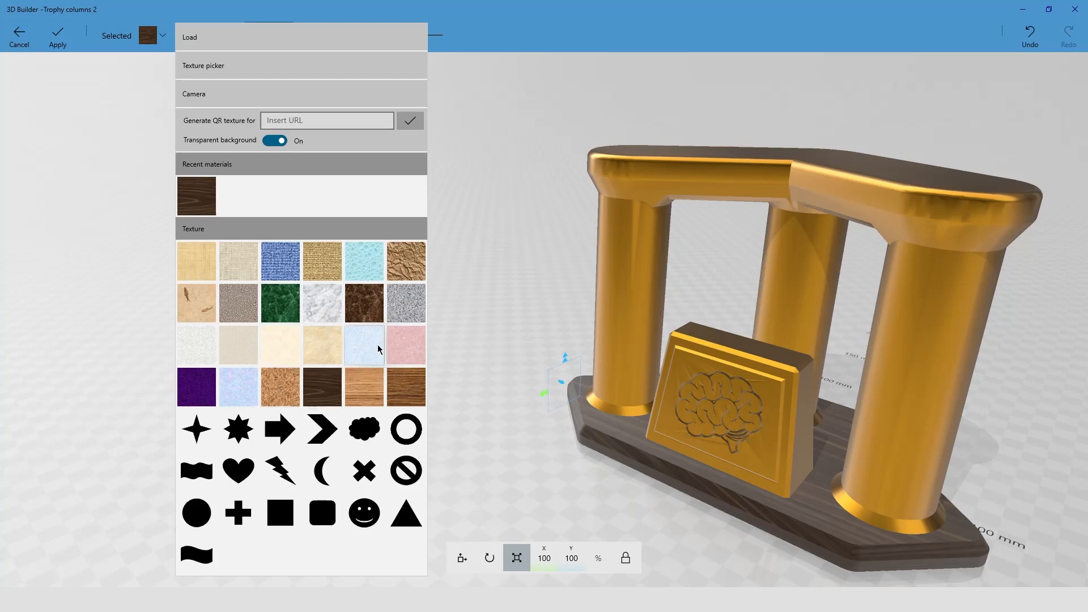
{"action": "left_click", "coordinate": [333, 308]}
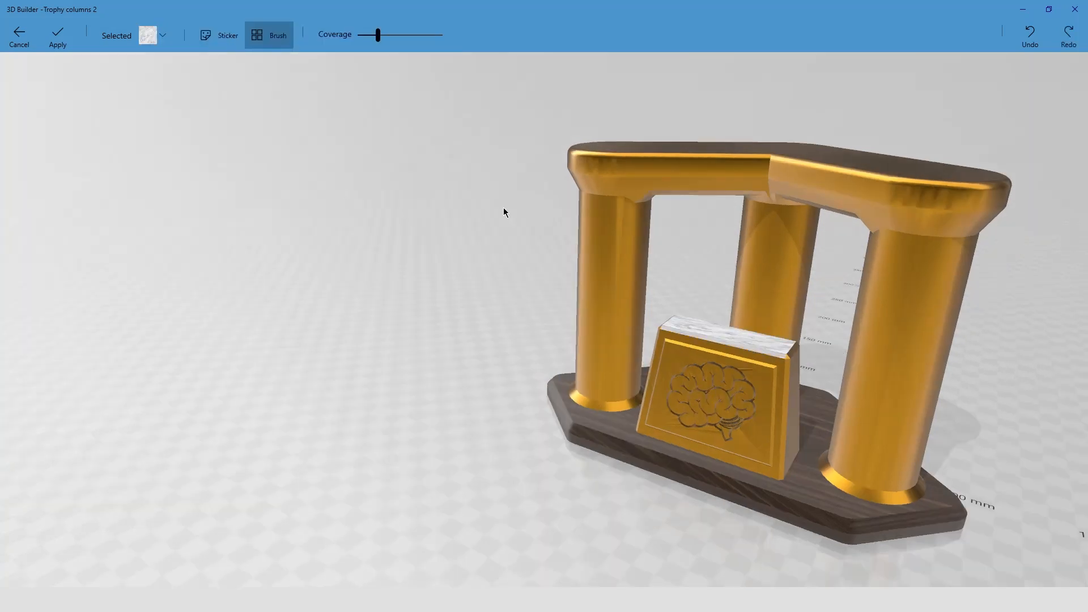
{"action": "left_click", "coordinate": [779, 363]}
{"action": "left_click", "coordinate": [779, 369]}
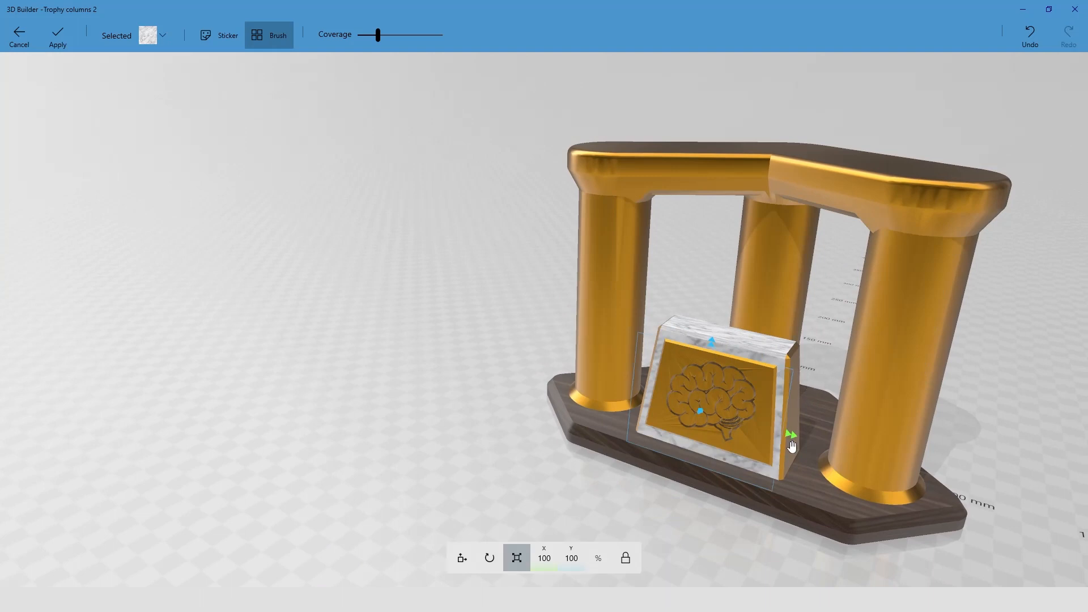
{"action": "left_click", "coordinate": [791, 377]}
{"action": "left_click", "coordinate": [790, 360]}
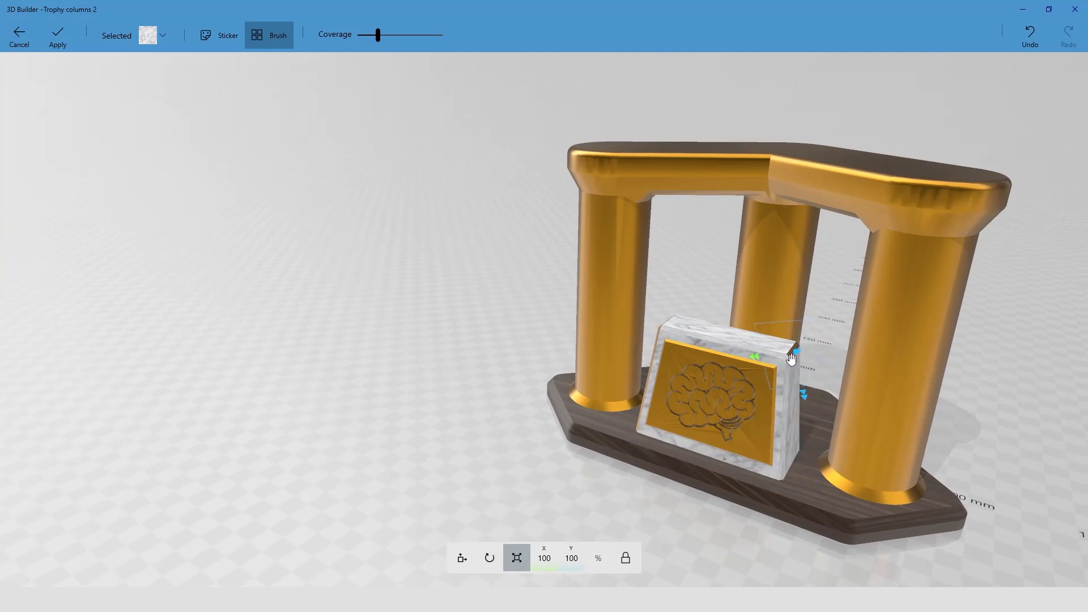
Paint the plaque block's small upper corner bevel with marble and scale the marble texture to 94.05%.
{"action": "left_click", "coordinate": [788, 349]}
{"action": "left_click_drag", "start_coordinate": [716, 330], "coordinate": [694, 333]}
{"action": "key", "text": "ctrl+z"}
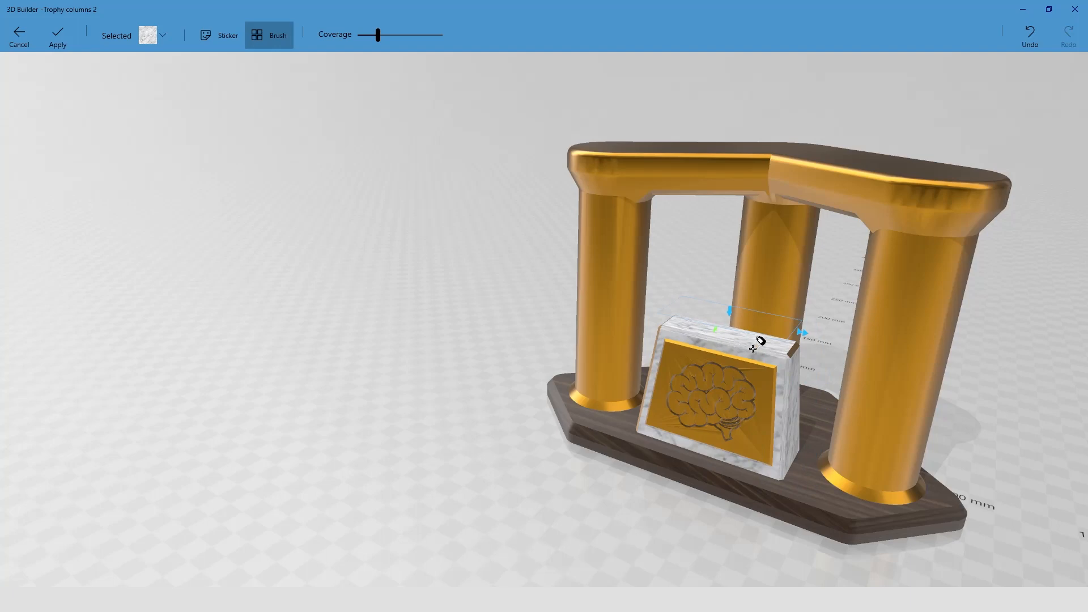
{"action": "key", "text": "ctrl+y"}
{"action": "scroll", "coordinate": [944, 409], "scroll_direction": "down", "scroll_amount": 5}
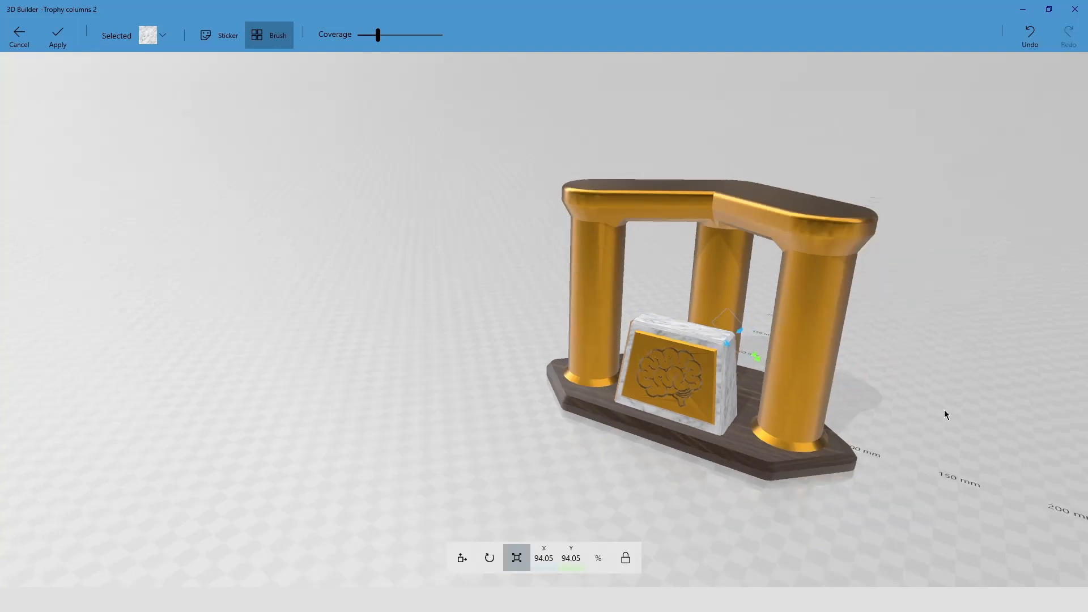
Paint the plaque block's back face, opposite side and remaining upper rear bevels with the marble texture.
{"action": "scroll", "coordinate": [710, 347], "scroll_direction": "up", "scroll_amount": 5}
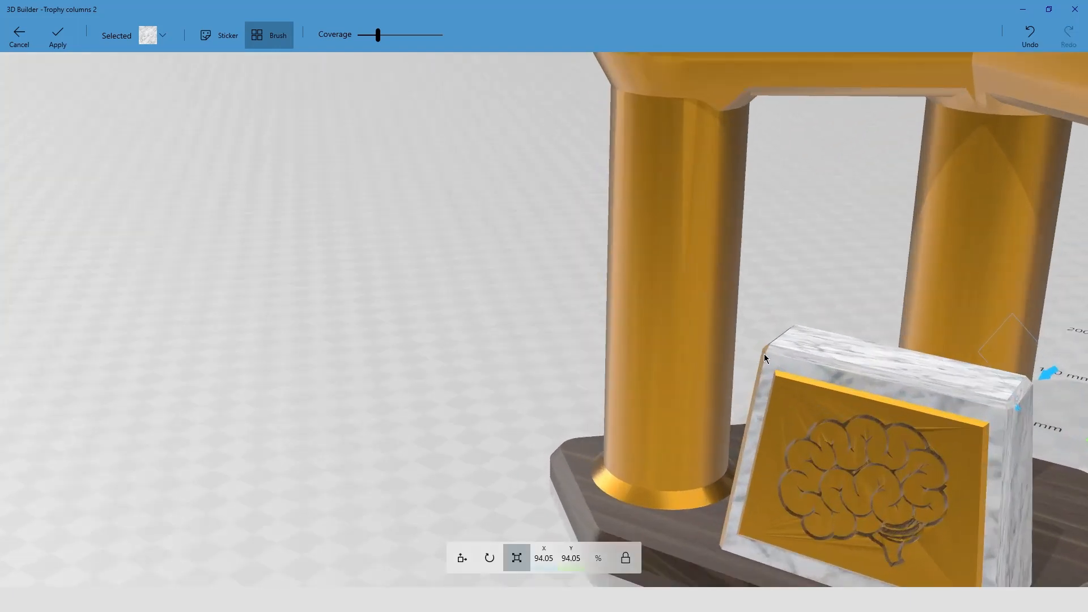
{"action": "right_click_drag", "start_coordinate": [872, 304], "coordinate": [327, 485]}
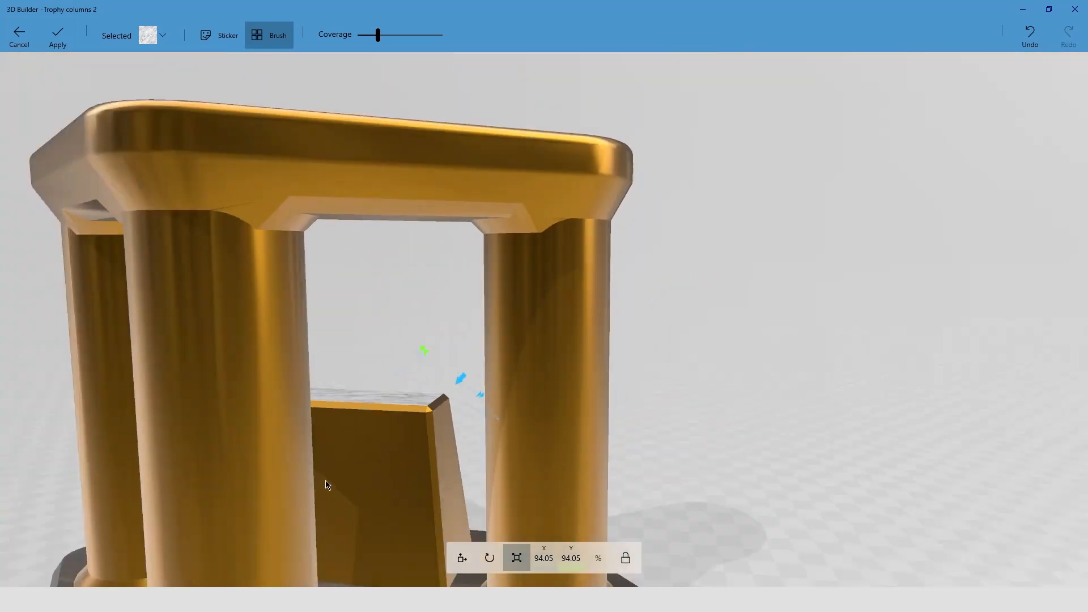
{"action": "scroll", "coordinate": [327, 485], "scroll_direction": "down", "scroll_amount": 5}
{"action": "left_click", "coordinate": [489, 397]}
{"action": "scroll", "coordinate": [488, 389], "scroll_direction": "up", "scroll_amount": 5}
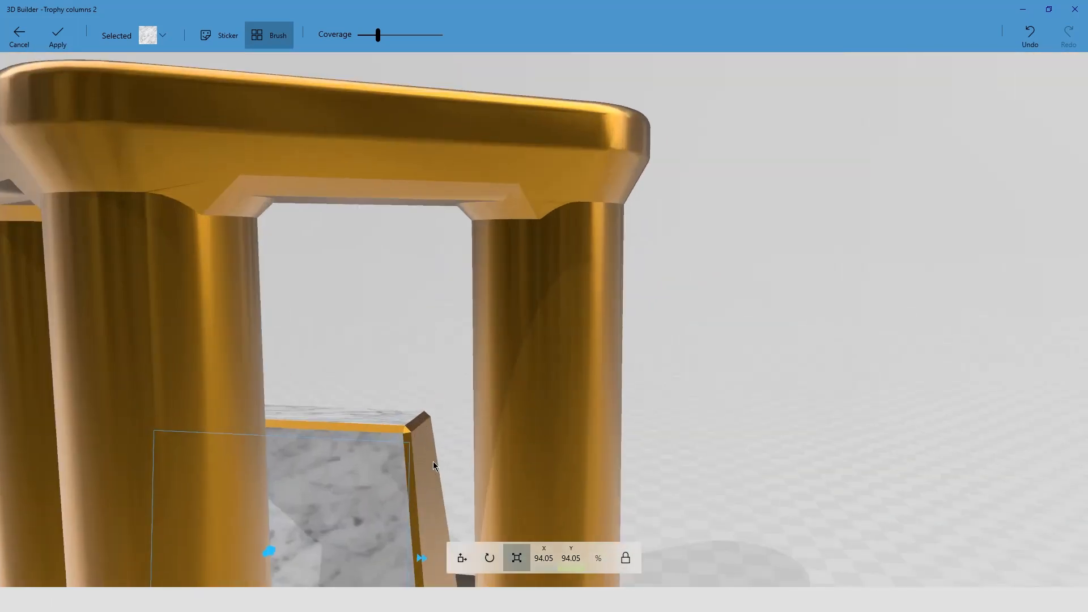
{"action": "left_click", "coordinate": [433, 464]}
{"action": "left_click", "coordinate": [405, 431]}
{"action": "left_click", "coordinate": [416, 429]}
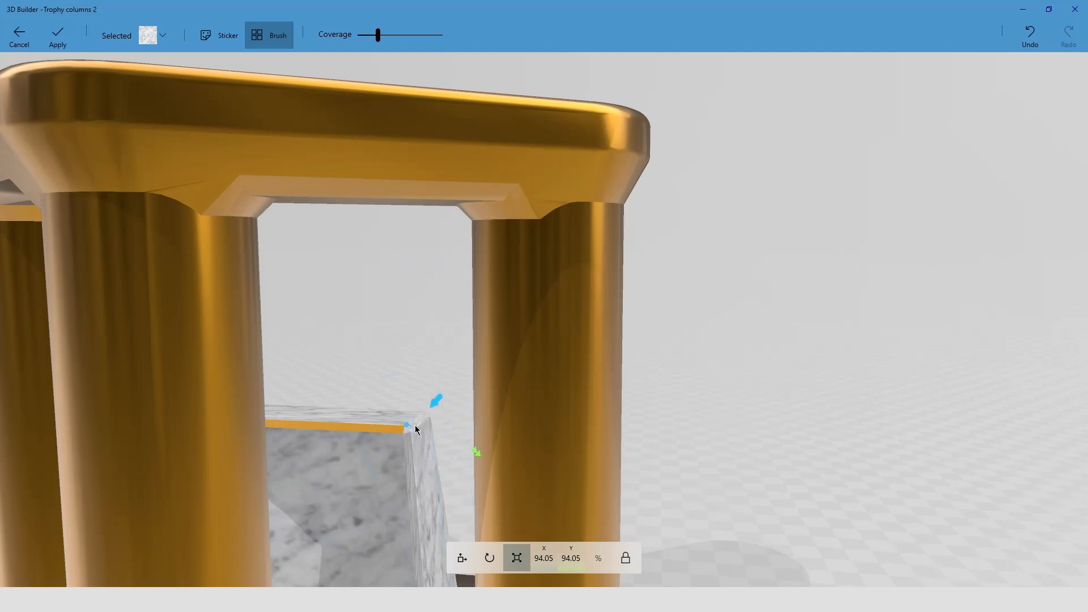
{"action": "left_click", "coordinate": [397, 429]}
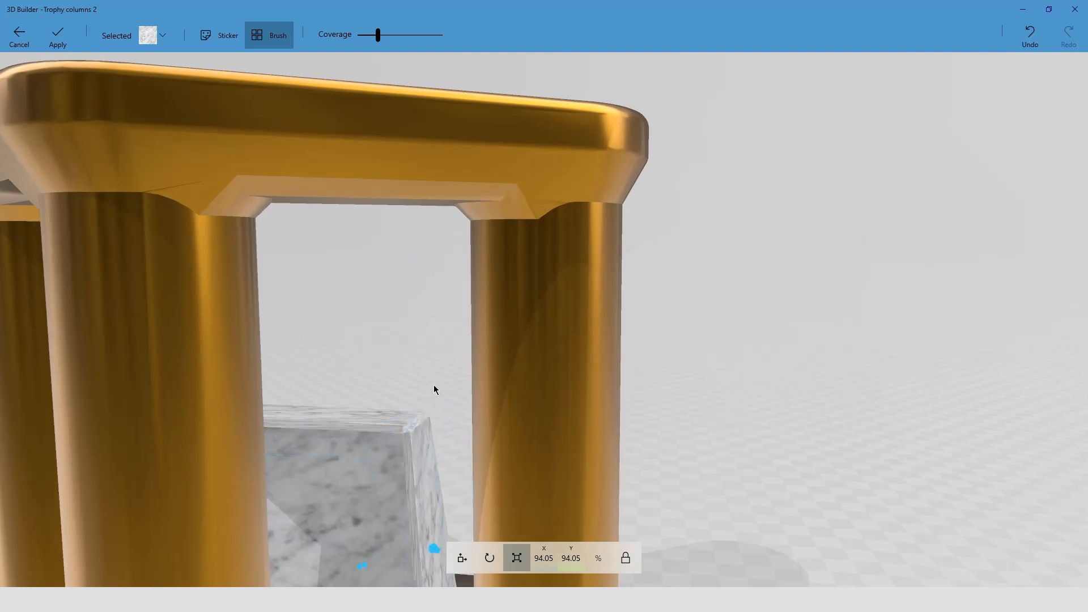
Paint the plaque block's remaining upper corner bevel with marble and apply the texture work to the model.
{"action": "right_click_drag", "start_coordinate": [433, 386], "coordinate": [642, 383]}
{"action": "left_click", "coordinate": [447, 474]}
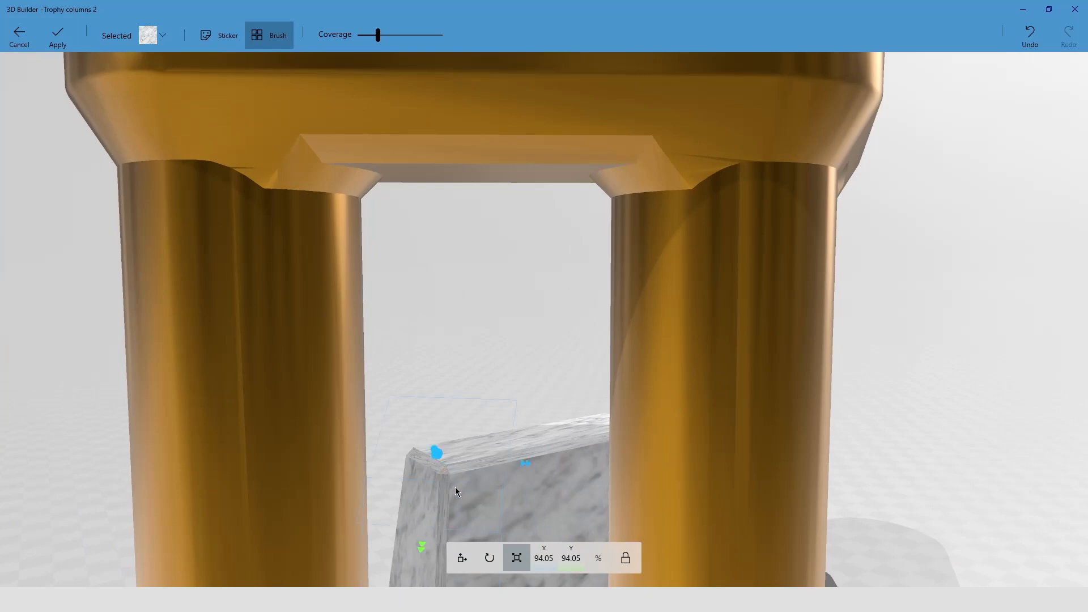
{"action": "scroll", "coordinate": [454, 487], "scroll_direction": "down", "scroll_amount": 5}
{"action": "mouse_move", "coordinate": [749, 521]}
{"action": "right_mouse_down"}
{"action": "mouse_move", "coordinate": [947, 530]}
{"action": "mouse_move", "coordinate": [1087, 512]}
{"action": "right_mouse_up"}
{"action": "left_click_drag", "start_coordinate": [1087, 511], "coordinate": [1052, 458]}
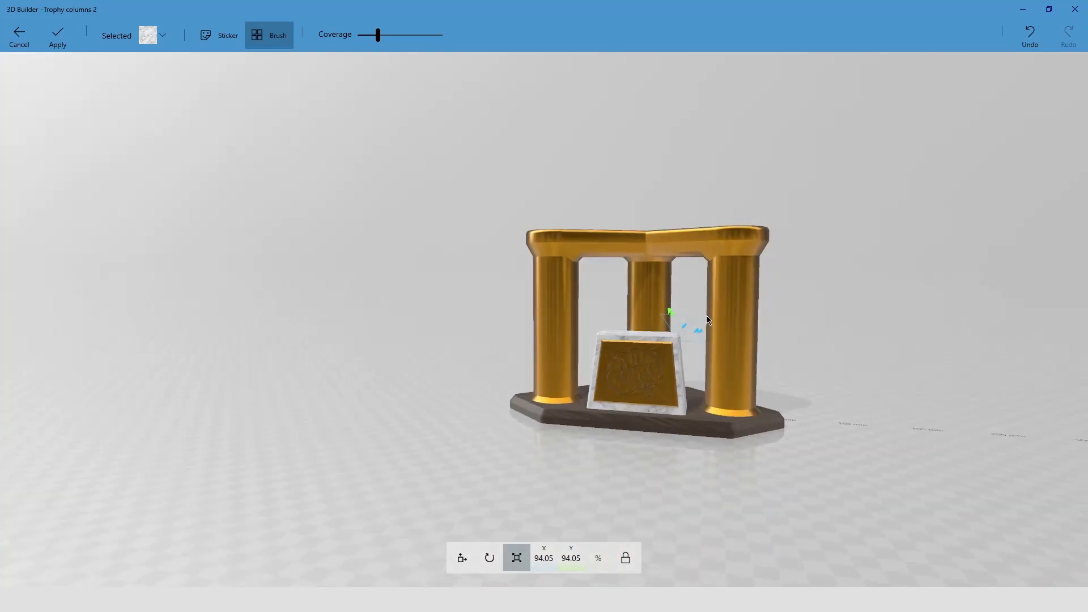
{"action": "left_click", "coordinate": [58, 39]}
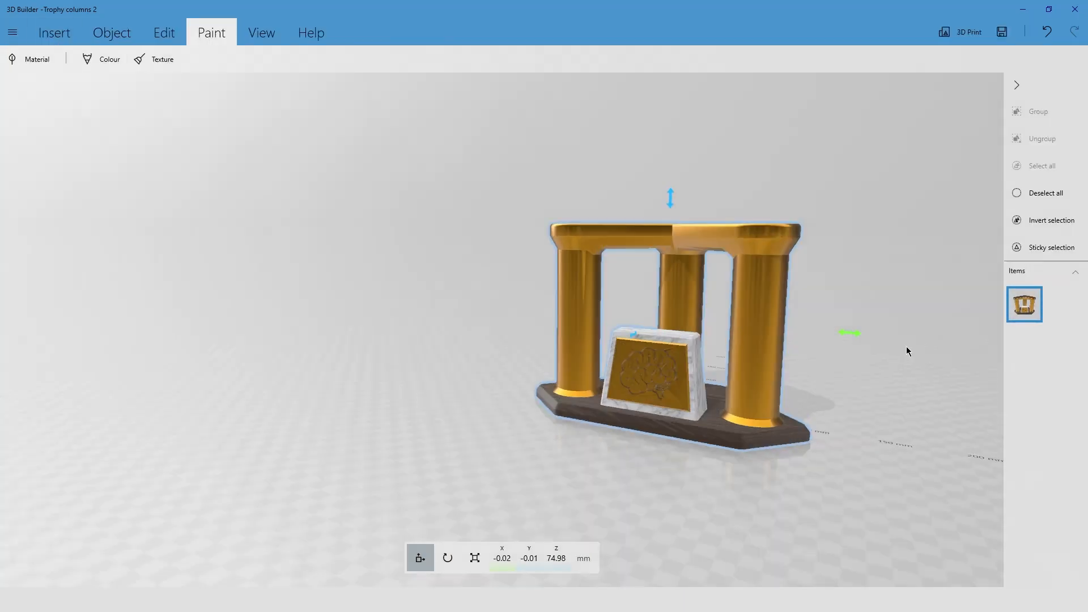
Inspect the textured trophy from a raised angle and recentre the view on it.
{"action": "right_click_drag", "start_coordinate": [909, 352], "coordinate": [870, 437]}
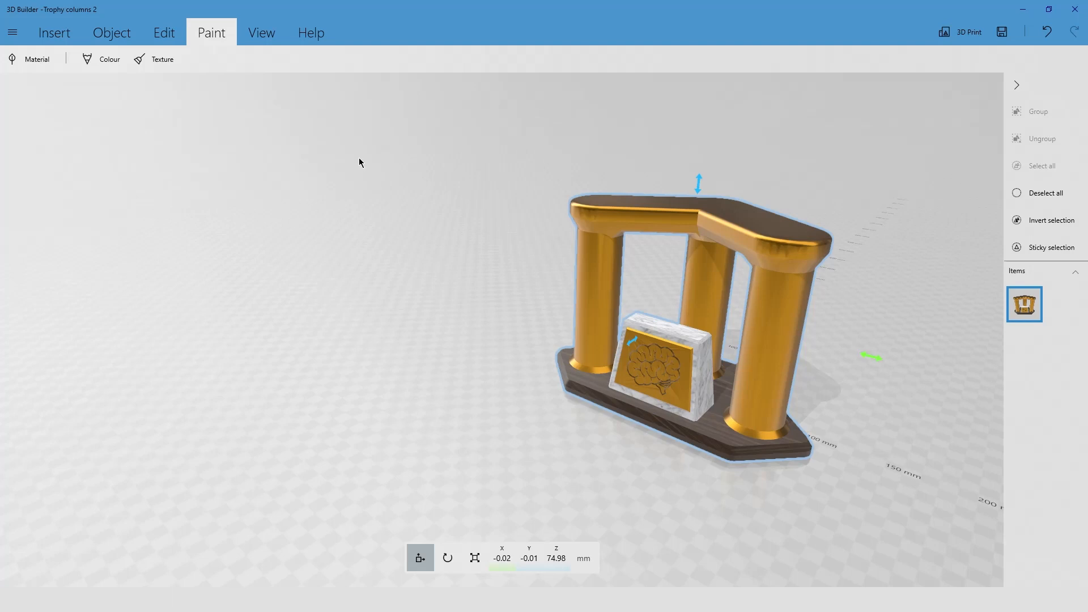
{"action": "left_click", "coordinate": [260, 34]}
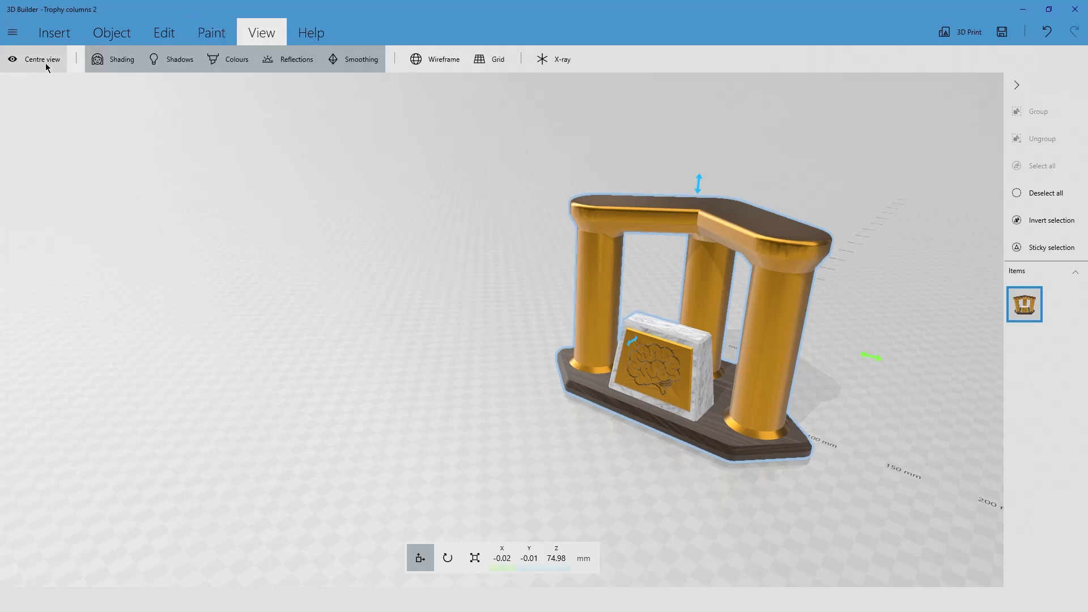
{"action": "left_click", "coordinate": [45, 63]}
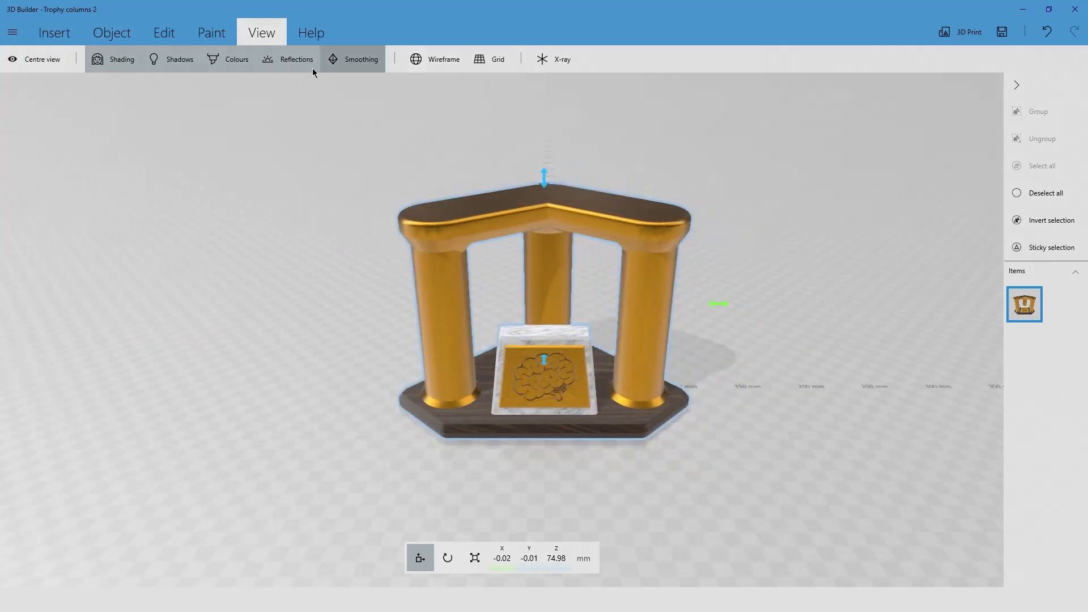
Turn off the shading, colours, smoothing, reflections and shadows display effects.
{"action": "left_click", "coordinate": [124, 62]}
{"action": "left_click", "coordinate": [235, 64]}
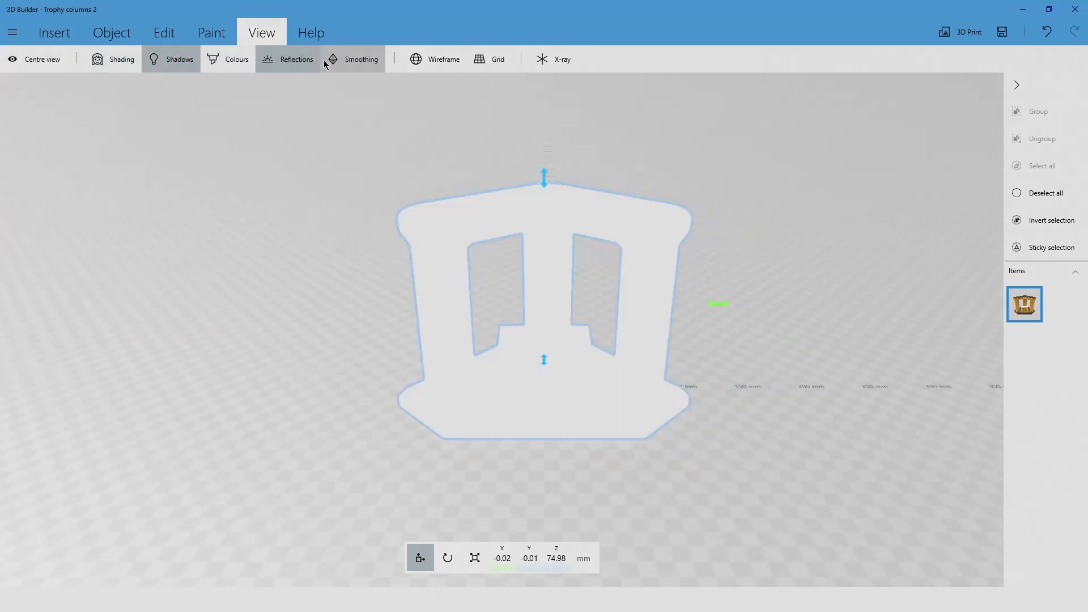
{"action": "left_click", "coordinate": [325, 62]}
{"action": "left_click", "coordinate": [324, 62]}
{"action": "left_click", "coordinate": [280, 62]}
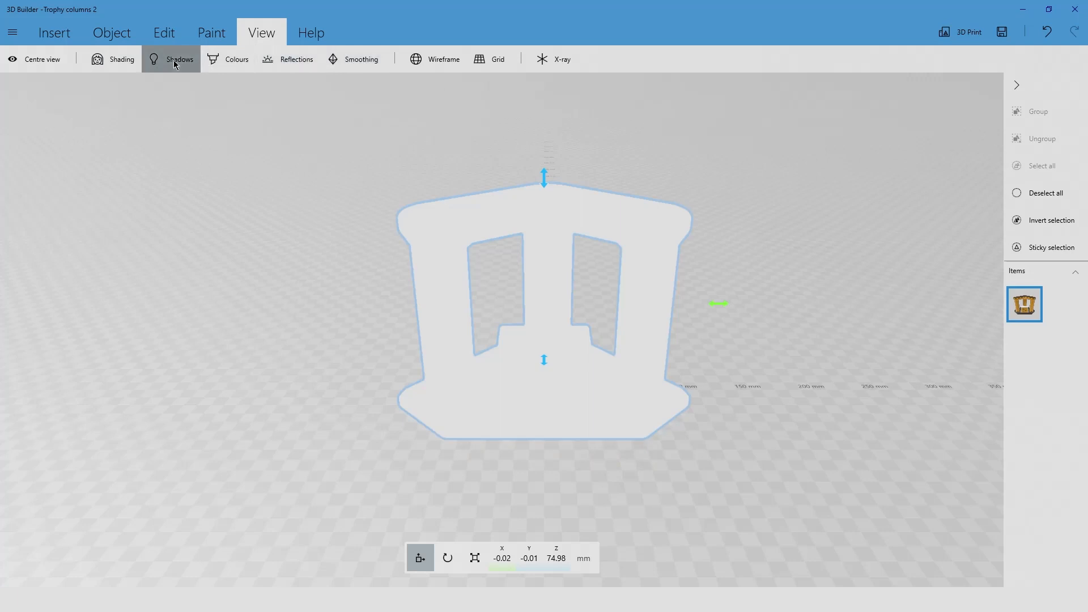
{"action": "left_click", "coordinate": [175, 64]}
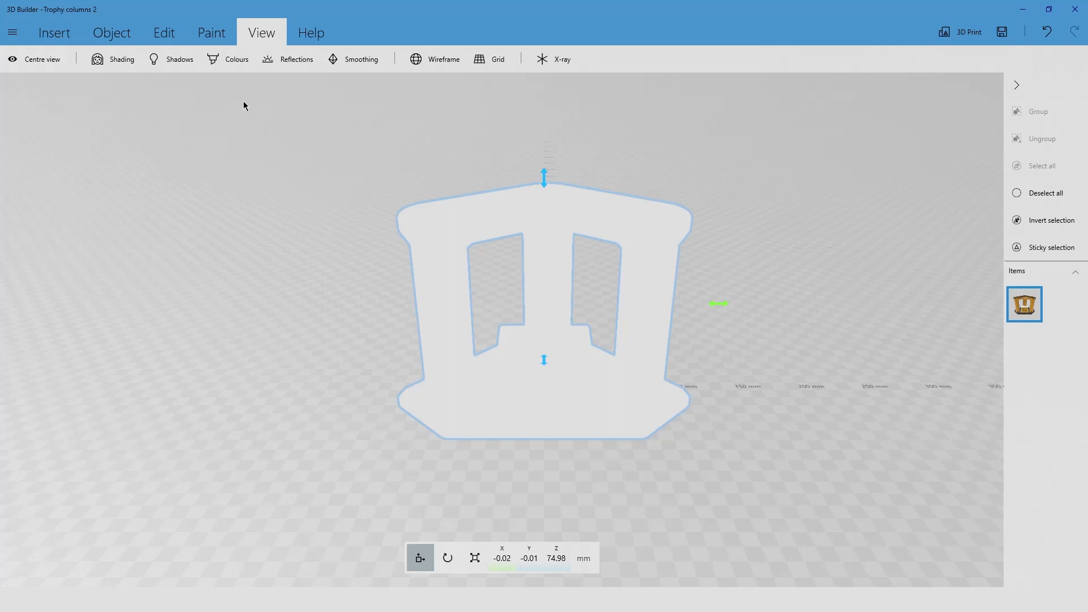
Re-enable the colours, shading, shadows, reflections and smoothing effects one by one, switching shadows off and on to compare.
{"action": "left_click", "coordinate": [237, 62]}
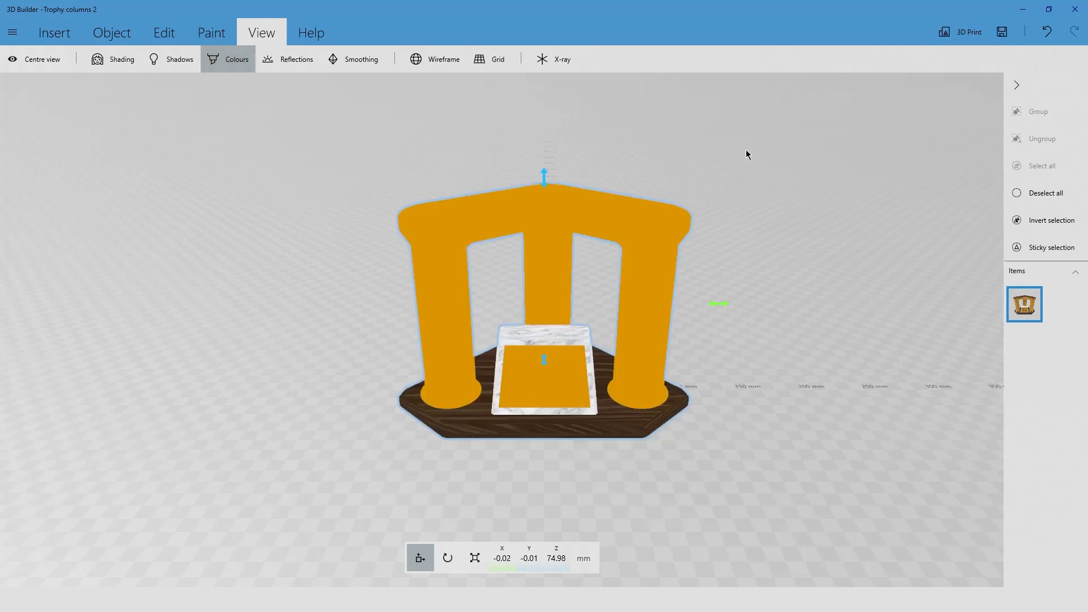
{"action": "left_click", "coordinate": [113, 62]}
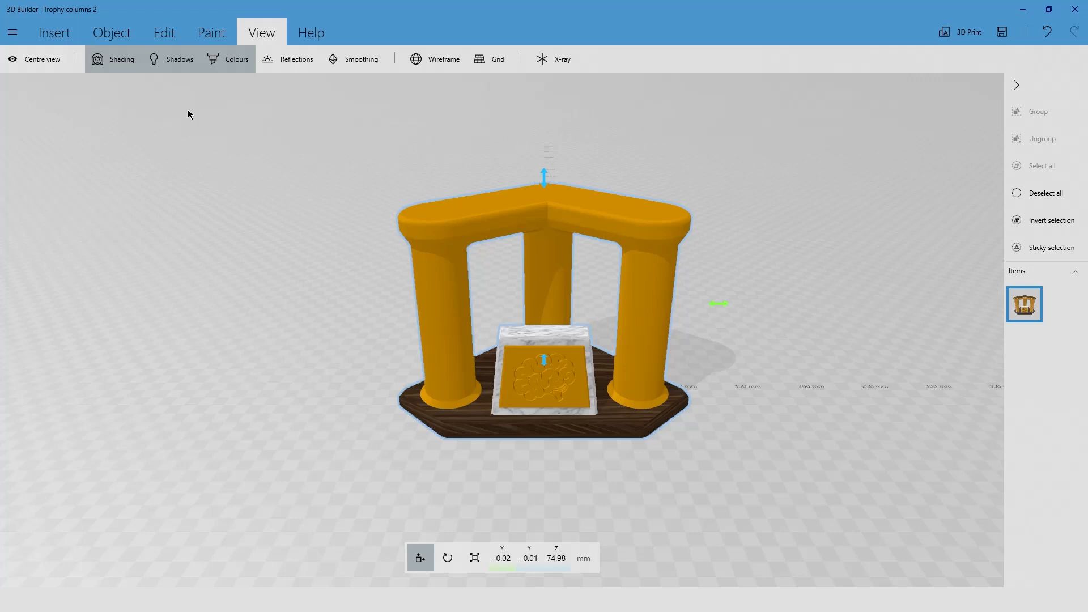
{"action": "left_click", "coordinate": [168, 63]}
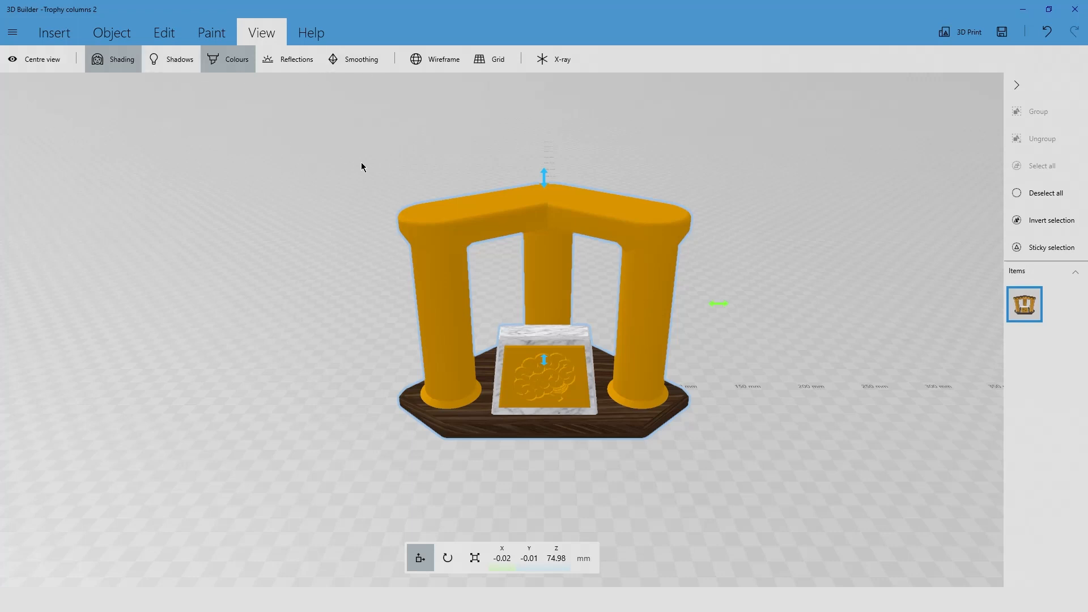
{"action": "left_click", "coordinate": [188, 61]}
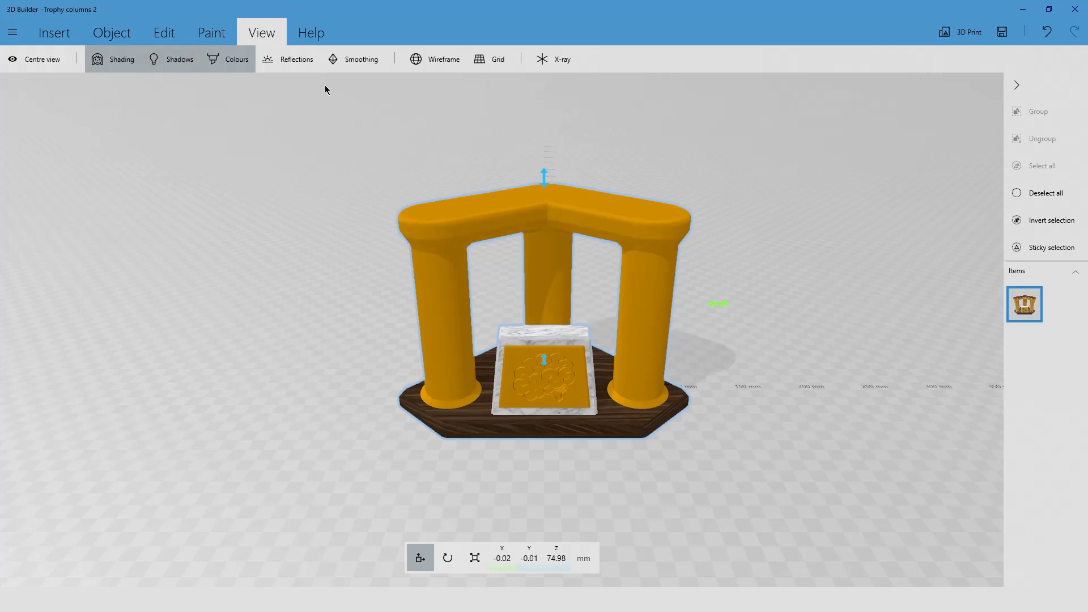
{"action": "left_click", "coordinate": [298, 65]}
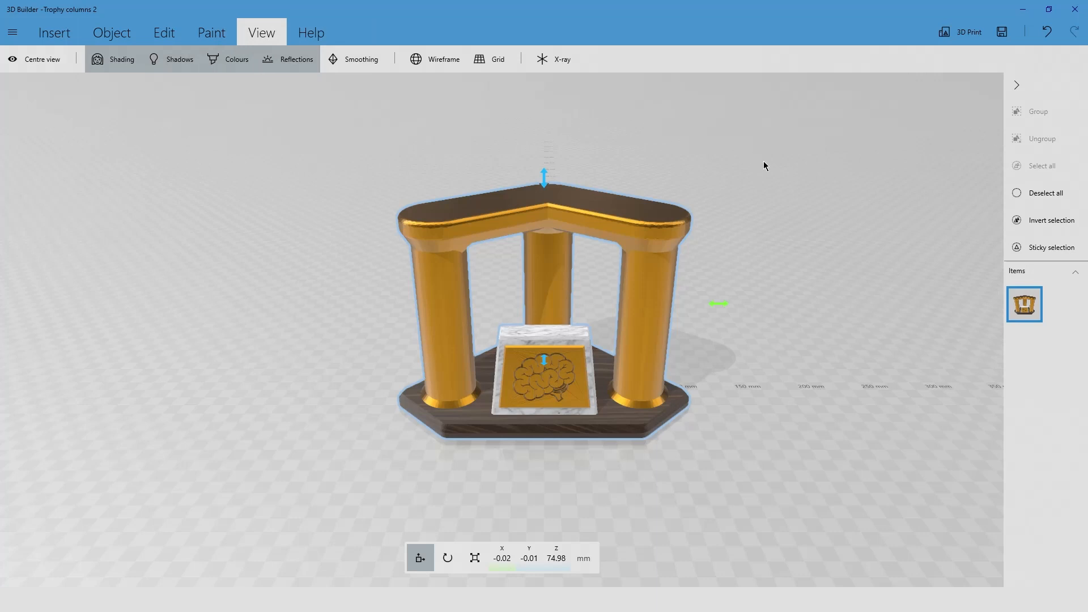
{"action": "left_click", "coordinate": [363, 64]}
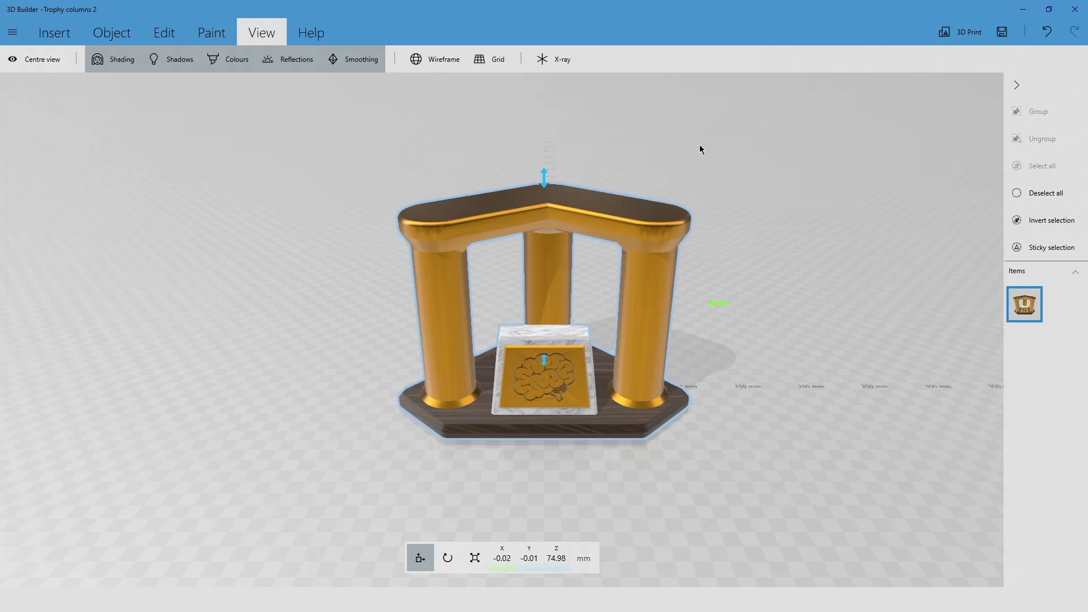
Set the grid mode to None grid and view the trophy from an angle without the floor grid.
{"action": "left_click", "coordinate": [498, 60]}
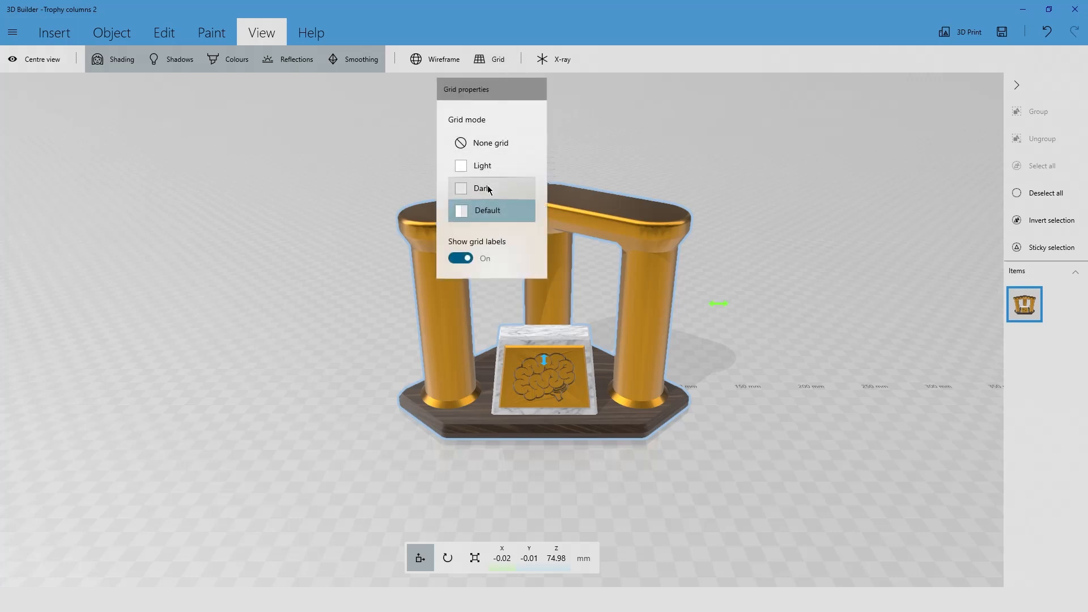
{"action": "left_click", "coordinate": [492, 145]}
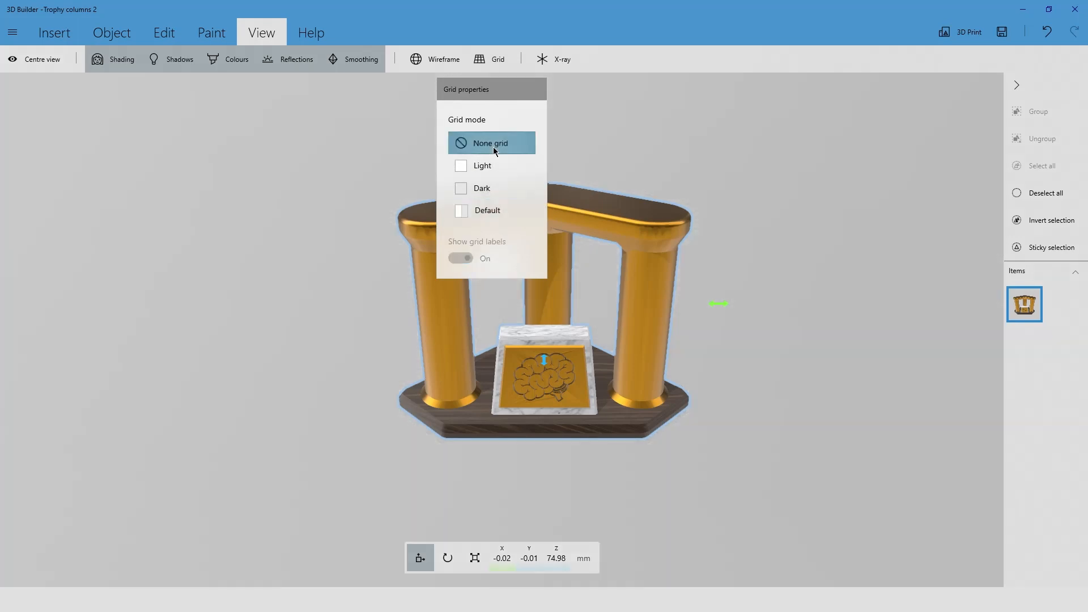
{"action": "left_click_drag", "start_coordinate": [863, 409], "coordinate": [780, 402]}
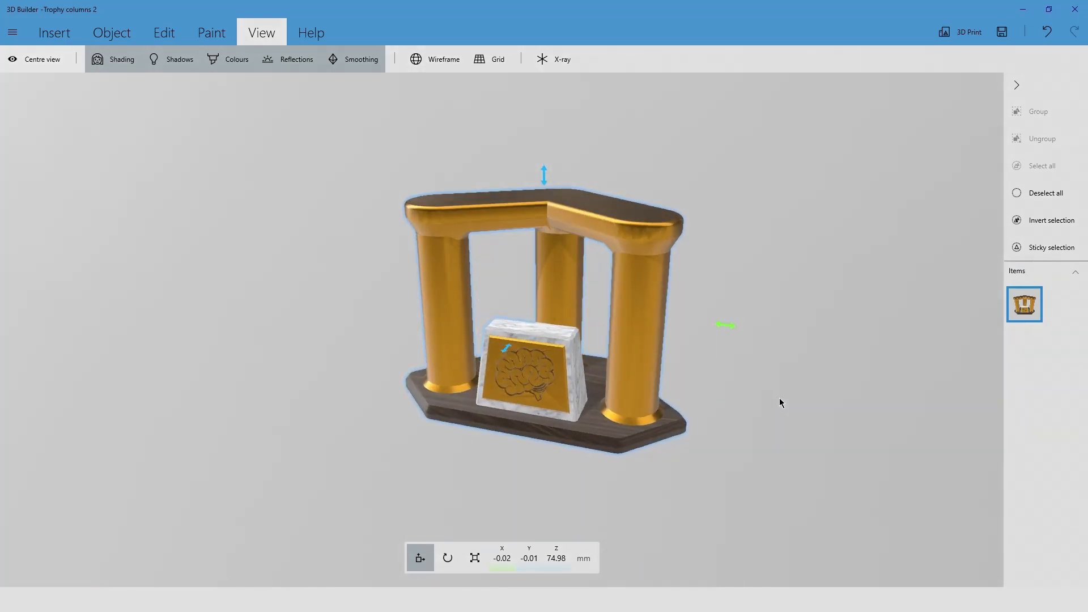
Save the model in the Download folder as Trophy columns 2.stl in STL format.
{"action": "key", "text": "ctrl+s"}
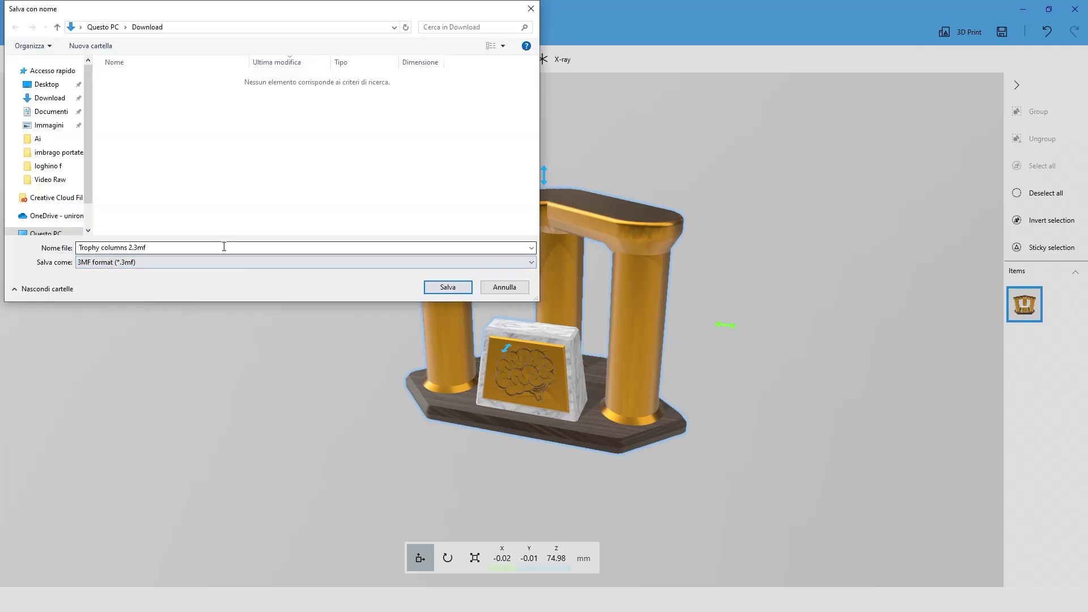
{"action": "left_click", "coordinate": [229, 263]}
{"action": "left_click", "coordinate": [215, 282]}
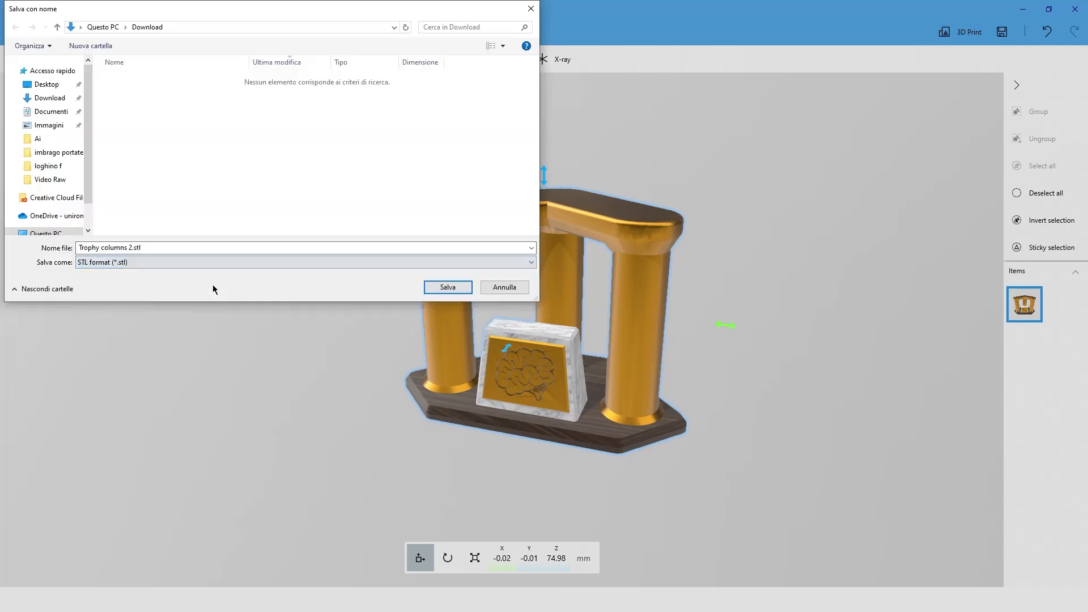
{"action": "left_click", "coordinate": [445, 287]}
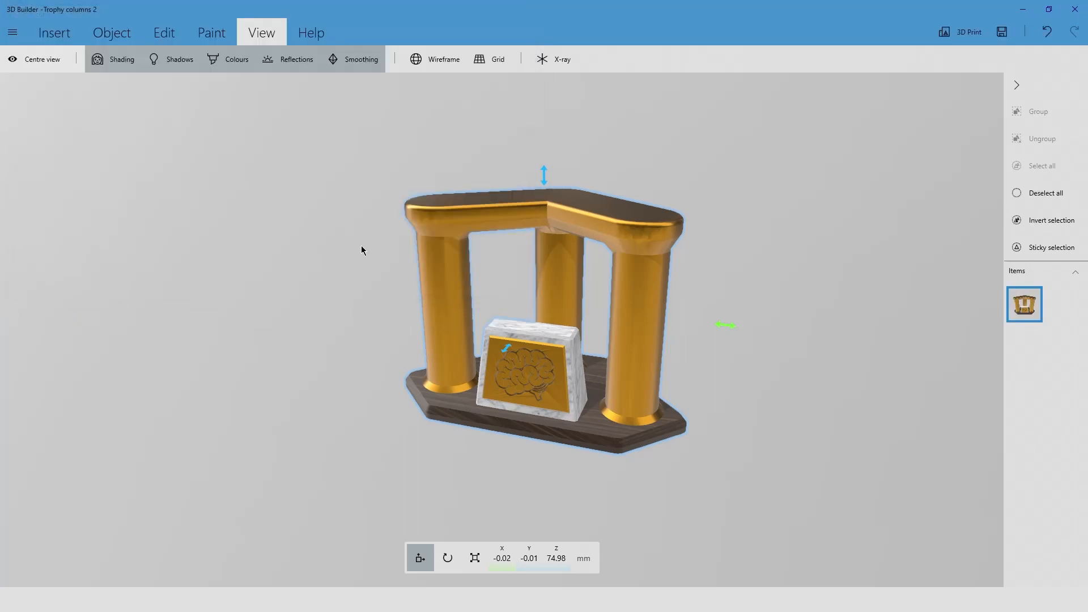